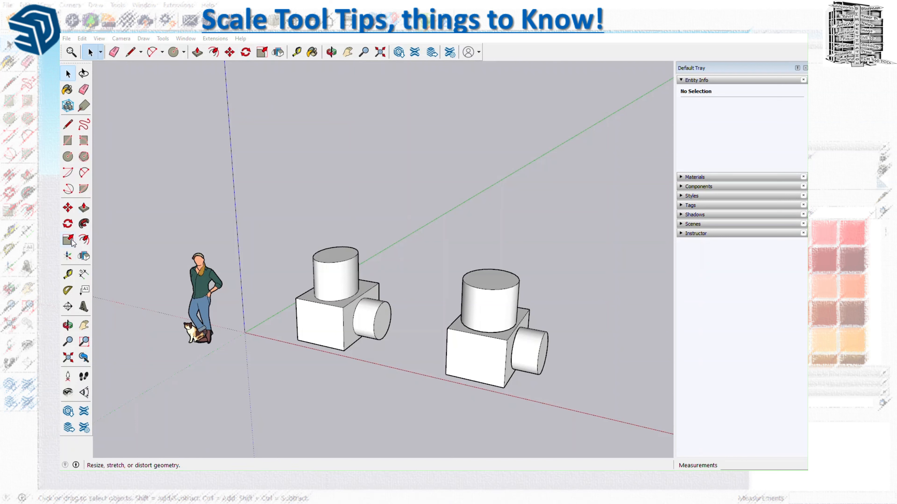
{"action": "right_click", "coordinate": [530, 55]}
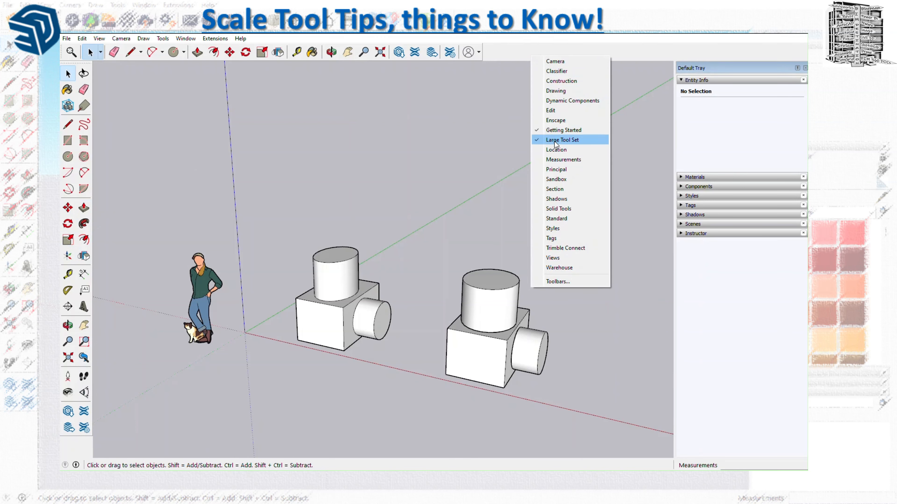
{"action": "left_click", "coordinate": [169, 41]}
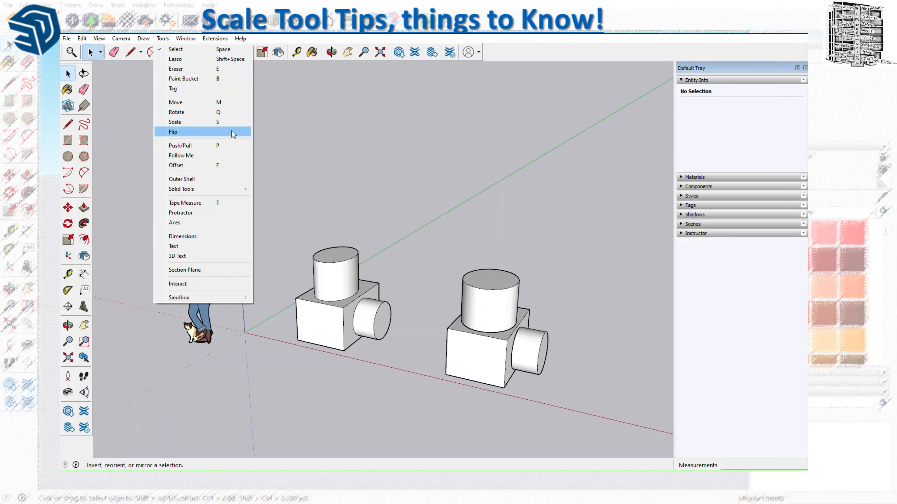
{"action": "left_click", "coordinate": [365, 209]}
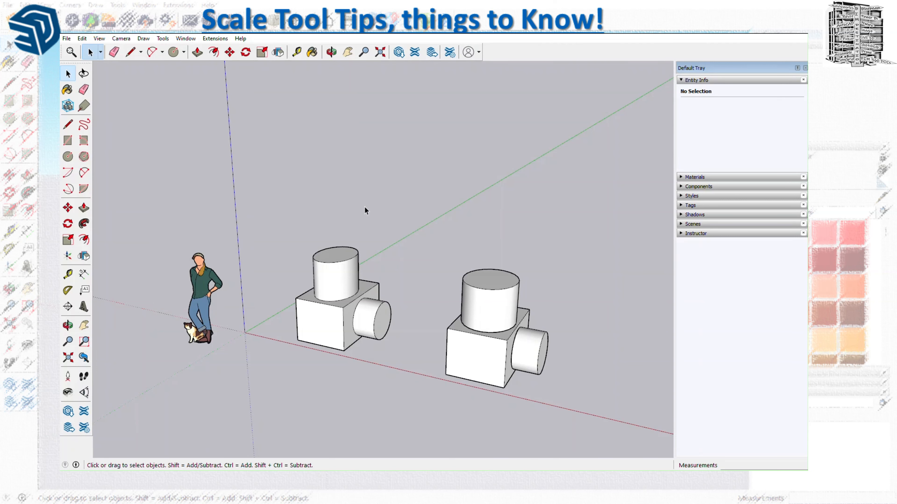
Select parts of both box-and-cylinder objects to compare their entity types, and clear the selection.
{"action": "left_click", "coordinate": [337, 338]}
{"action": "left_click", "coordinate": [504, 321]}
{"action": "left_click", "coordinate": [491, 361]}
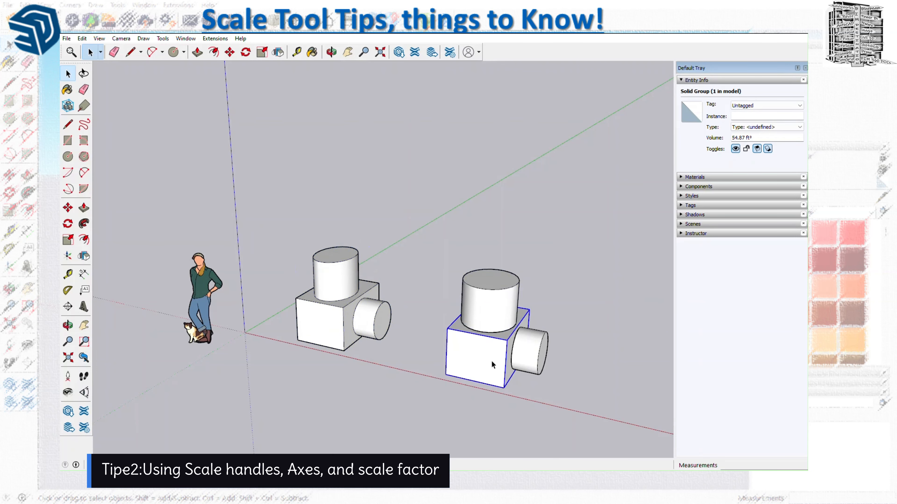
{"action": "left_click", "coordinate": [546, 358]}
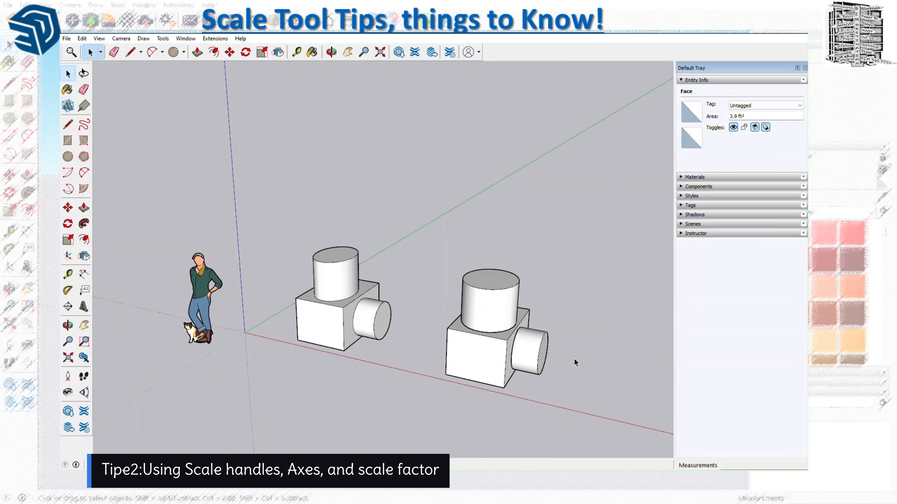
{"action": "left_click", "coordinate": [344, 332]}
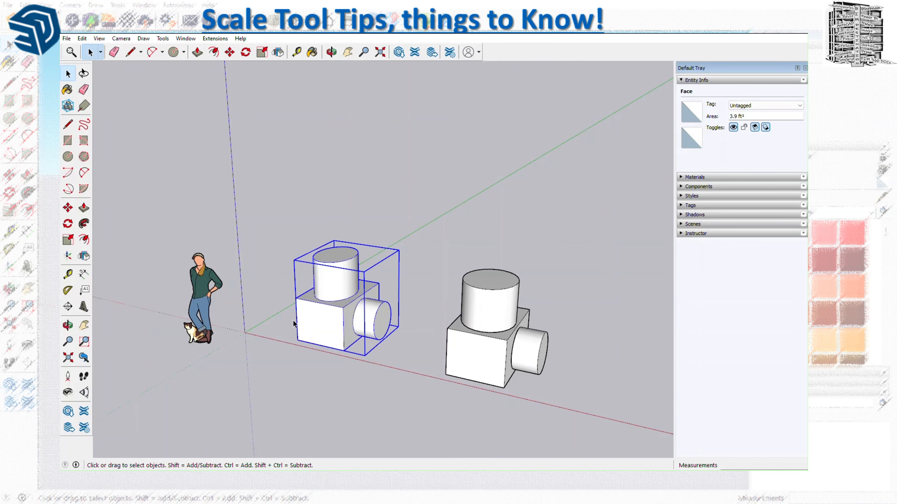
{"action": "scroll", "coordinate": [270, 310], "scroll_direction": "up", "scroll_amount": 4}
{"action": "scroll", "coordinate": [354, 338], "scroll_direction": "down", "scroll_amount": 1}
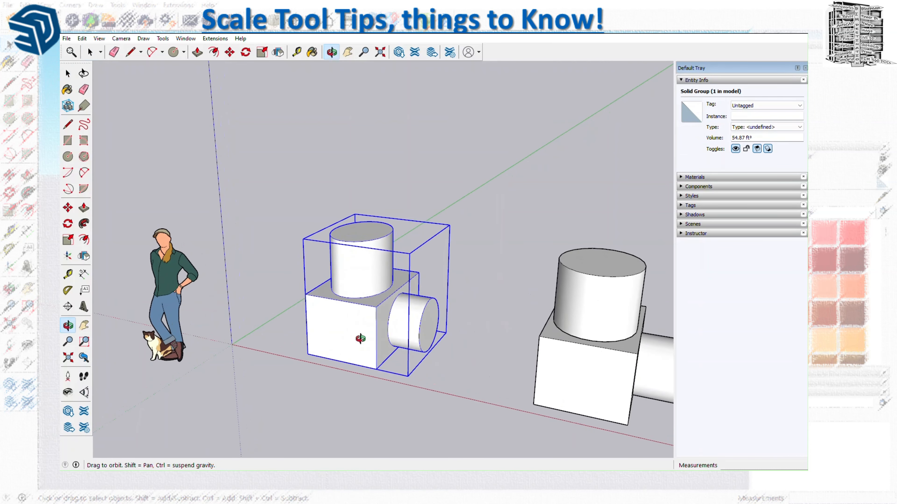
{"action": "left_click", "coordinate": [313, 208]}
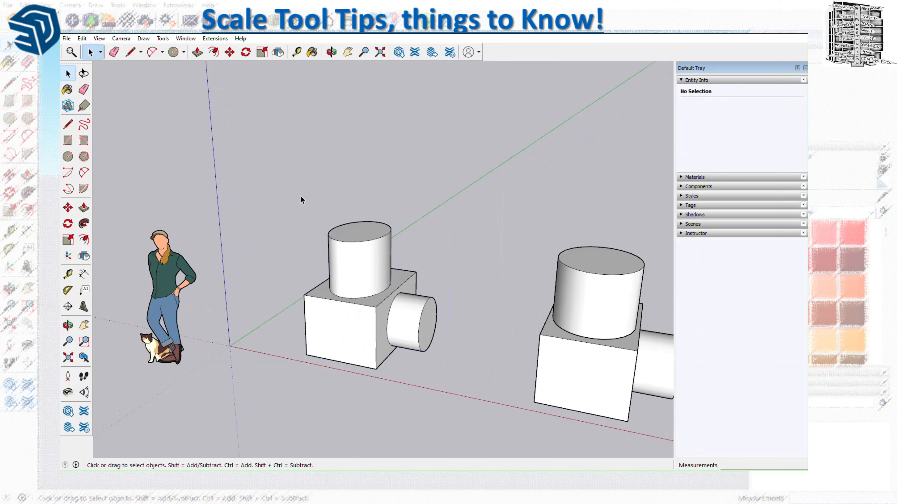
Scale the whole box-and-cylinder group nearest the human figure by about 1.11 along the green axis.
{"action": "left_click", "coordinate": [371, 271]}
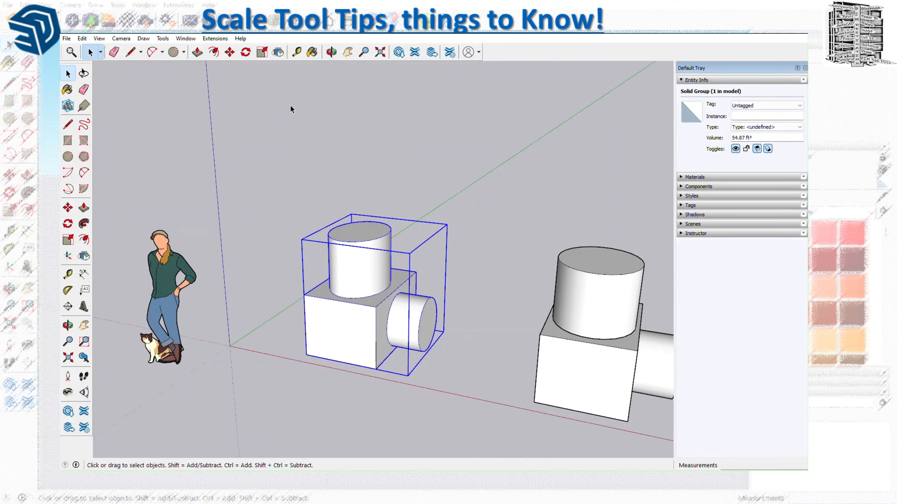
{"action": "left_click", "coordinate": [264, 55]}
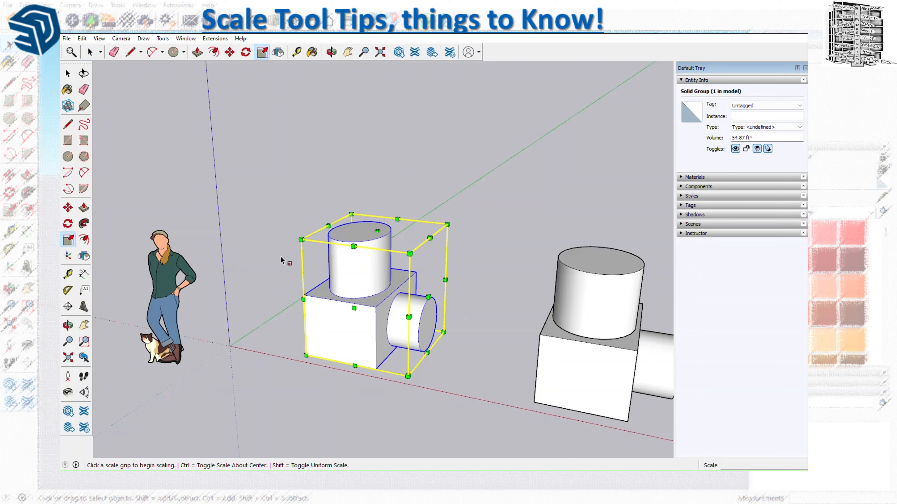
{"action": "left_click", "coordinate": [324, 374]}
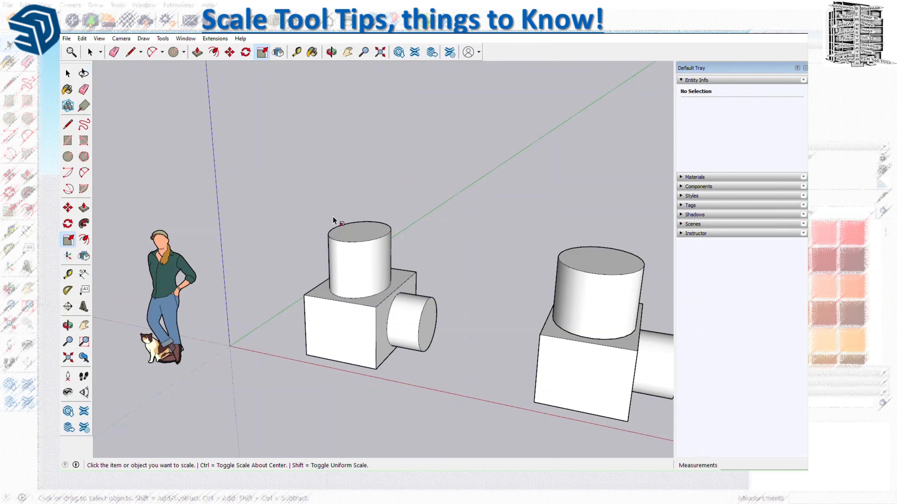
{"action": "left_click", "coordinate": [352, 244]}
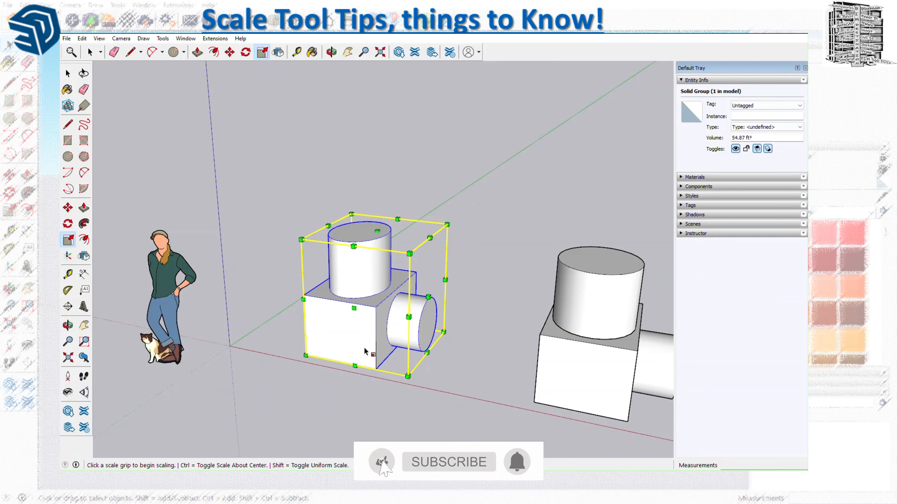
{"action": "left_click", "coordinate": [352, 312]}
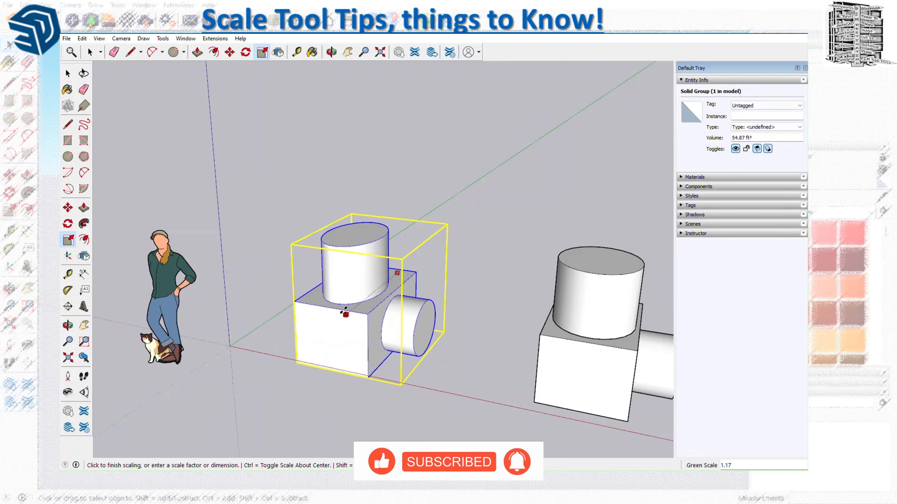
{"action": "left_click", "coordinate": [348, 309]}
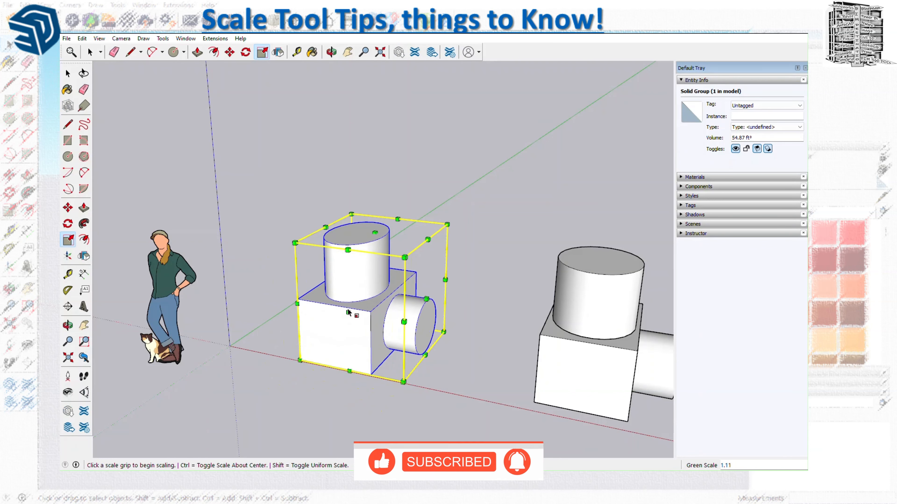
Scale the group by about 1.29 in red and 1.18 in blue, and slightly reduce its height along the blue axis.
{"action": "left_click", "coordinate": [428, 240]}
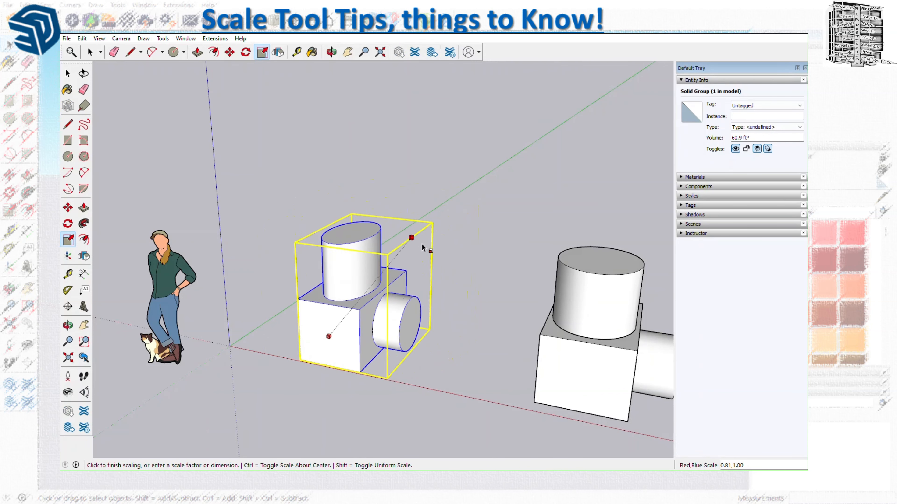
{"action": "left_click", "coordinate": [461, 221]}
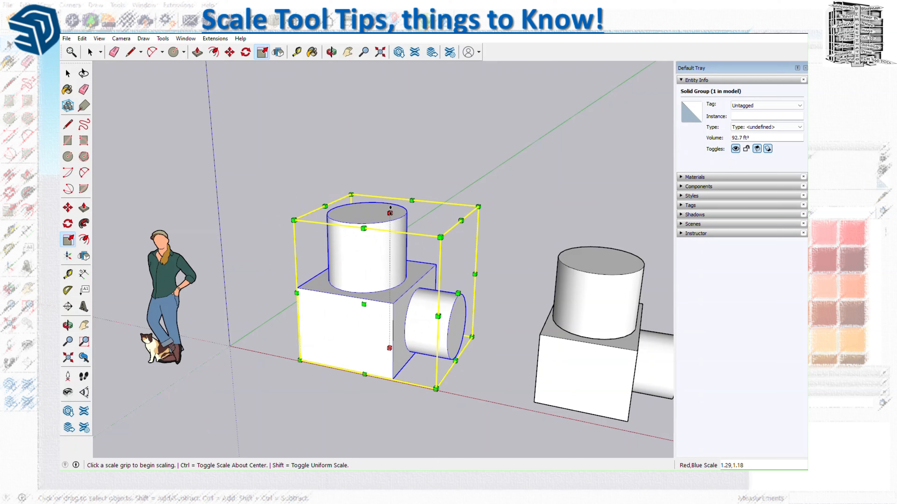
{"action": "left_click", "coordinate": [390, 212]}
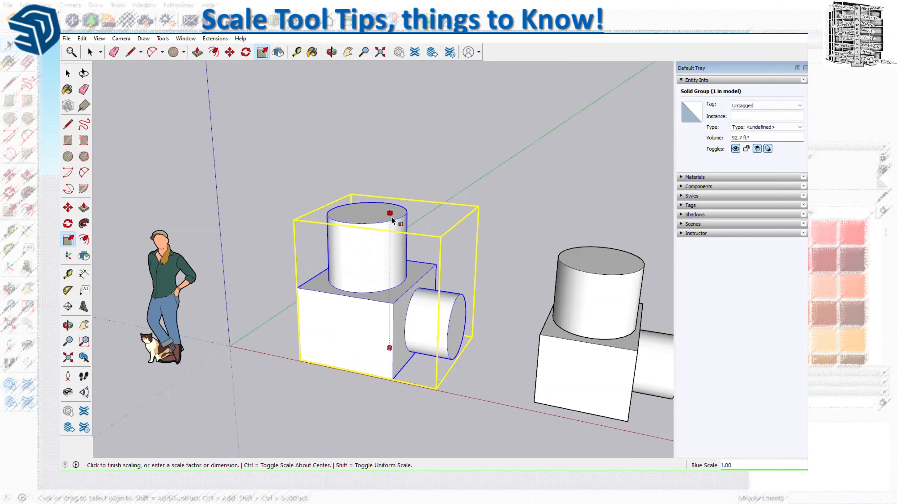
{"action": "left_click", "coordinate": [391, 217]}
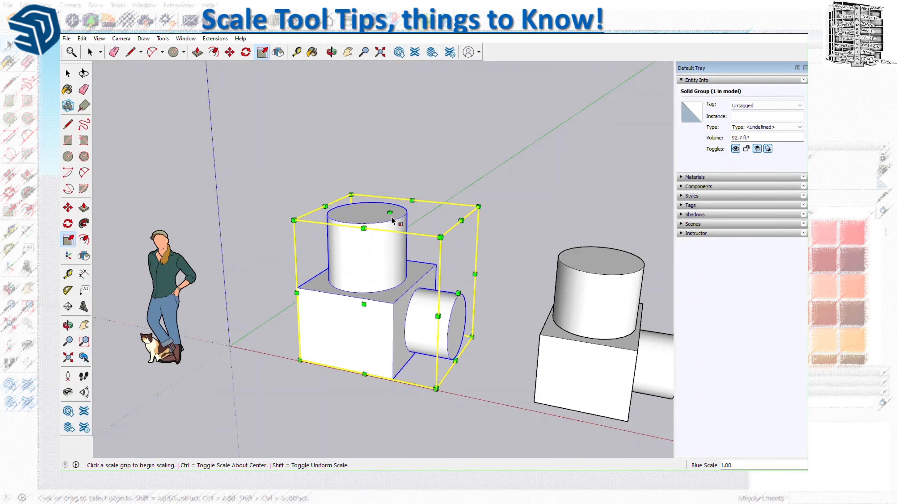
{"action": "left_click", "coordinate": [390, 214]}
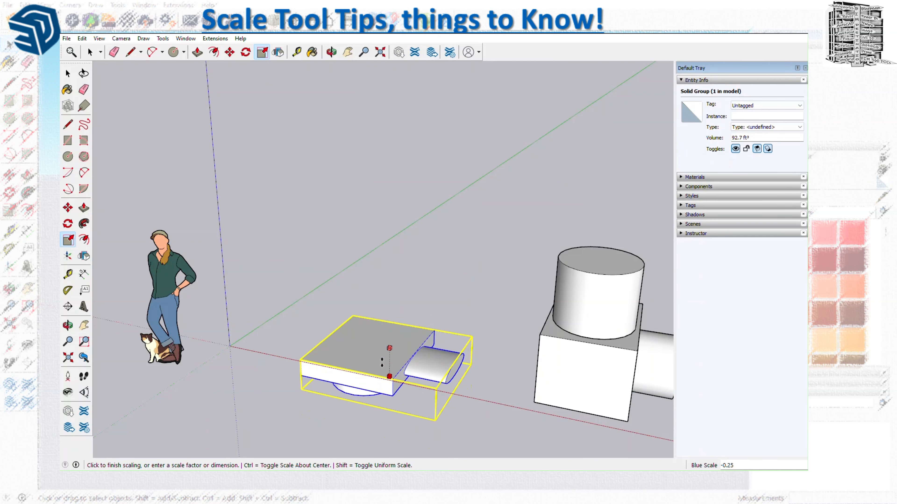
{"action": "left_click", "coordinate": [477, 231]}
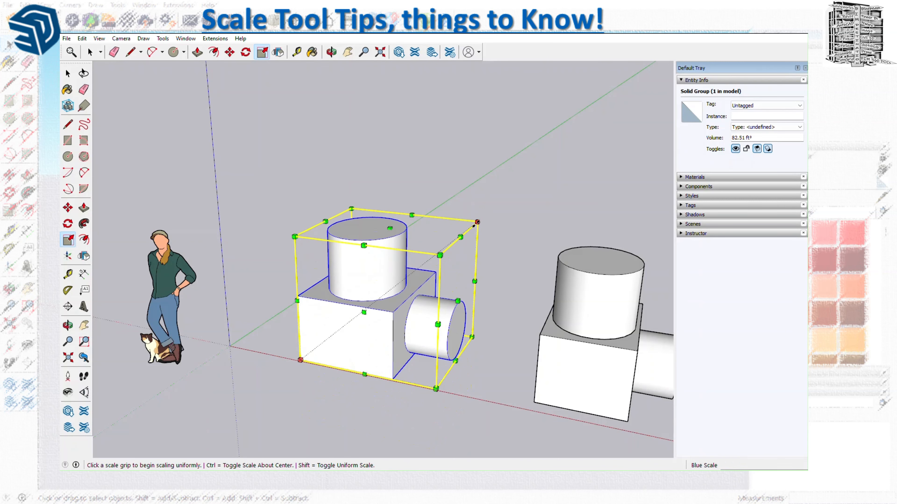
Try scaling the group uniformly from an upper corner and by about 1.15 along the blue axis, keeping its original size.
{"action": "left_click", "coordinate": [477, 222]}
{"action": "key", "text": "Escape"}
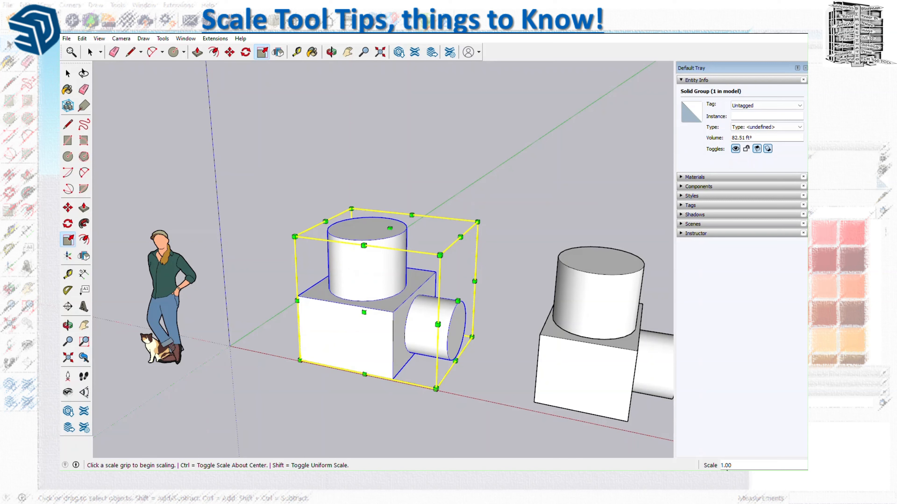
{"action": "left_click", "coordinate": [390, 228]}
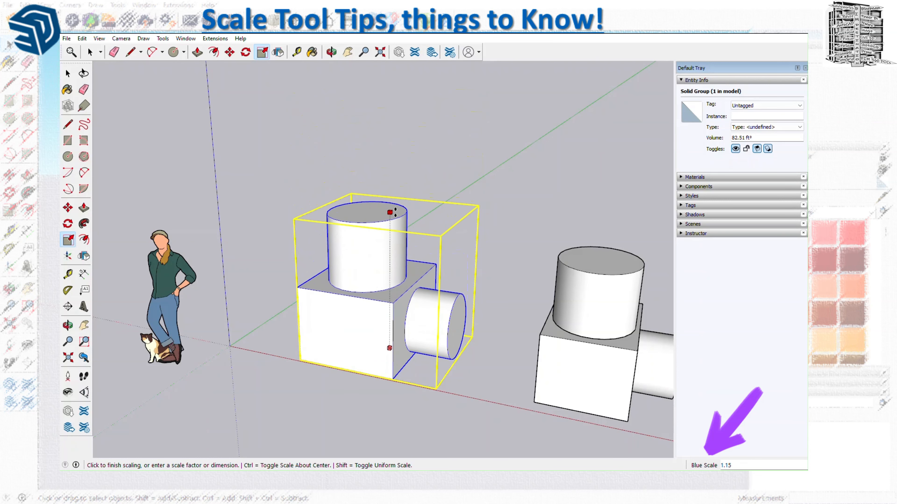
{"action": "left_click", "coordinate": [394, 220]}
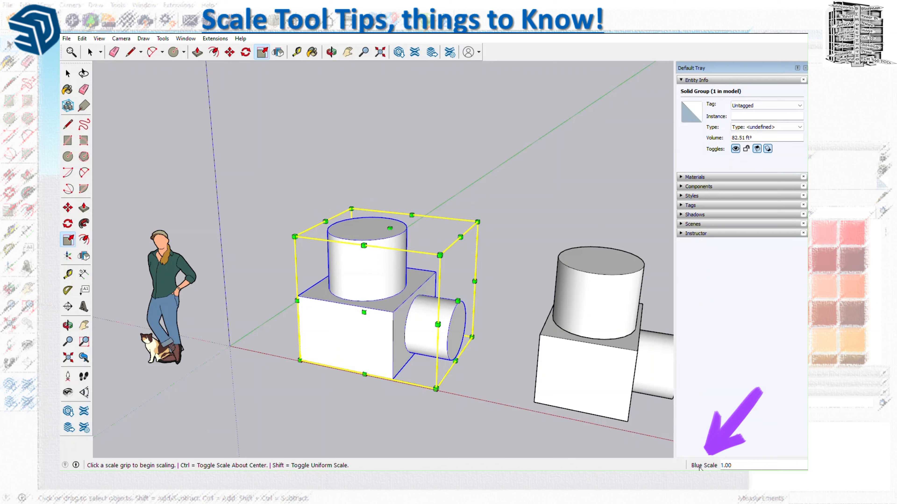
Scale the group by about 1.14 along the red axis and about 1.36 along the green axis.
{"action": "left_click", "coordinate": [457, 300]}
{"action": "left_click", "coordinate": [477, 304]}
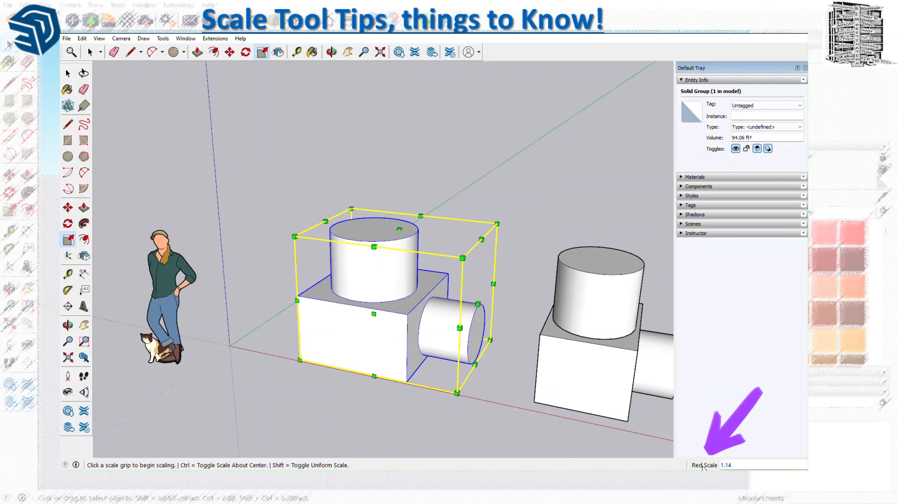
{"action": "left_click", "coordinate": [373, 314]}
{"action": "left_click", "coordinate": [353, 331]}
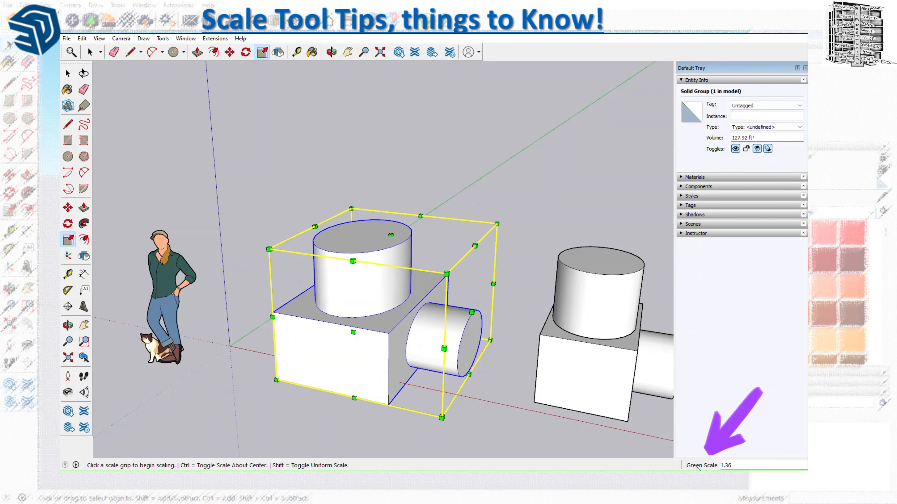
Scale the group along the red and blue axes together, entering a dimension of 5'.
{"action": "left_click", "coordinate": [475, 247]}
{"action": "left_click", "coordinate": [499, 239]}
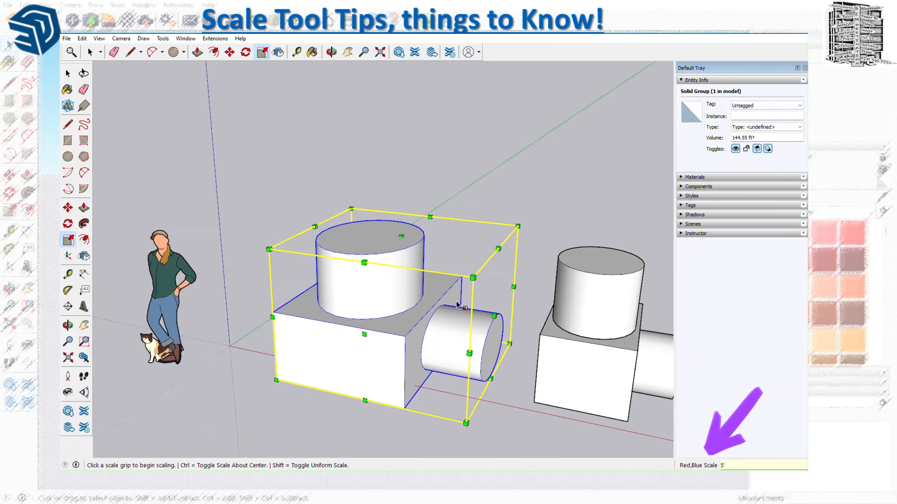
{"action": "key", "text": "Return"}
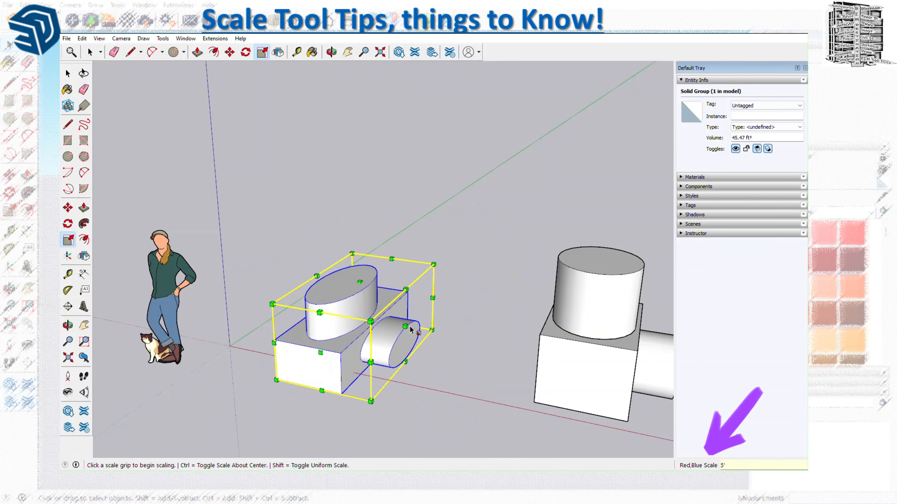
Set the group's red-axis dimension to 6', and undo the recent red, green and blue scalings.
{"action": "left_click", "coordinate": [405, 326]}
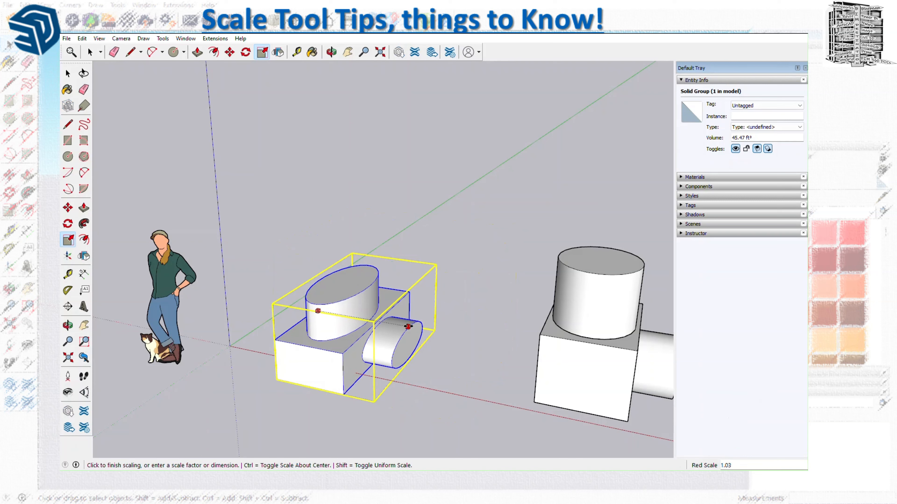
{"action": "type", "text": "6'"}
{"action": "key", "text": "Return"}
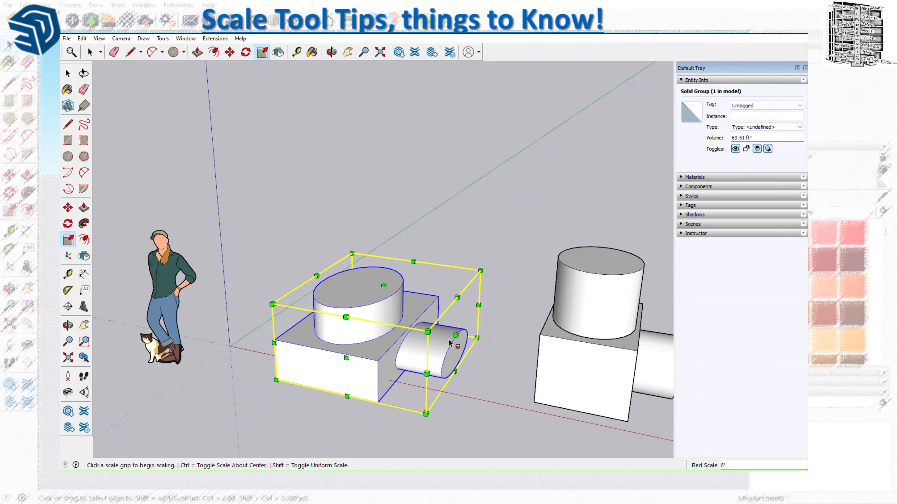
{"action": "key", "text": "ctrl+z"}
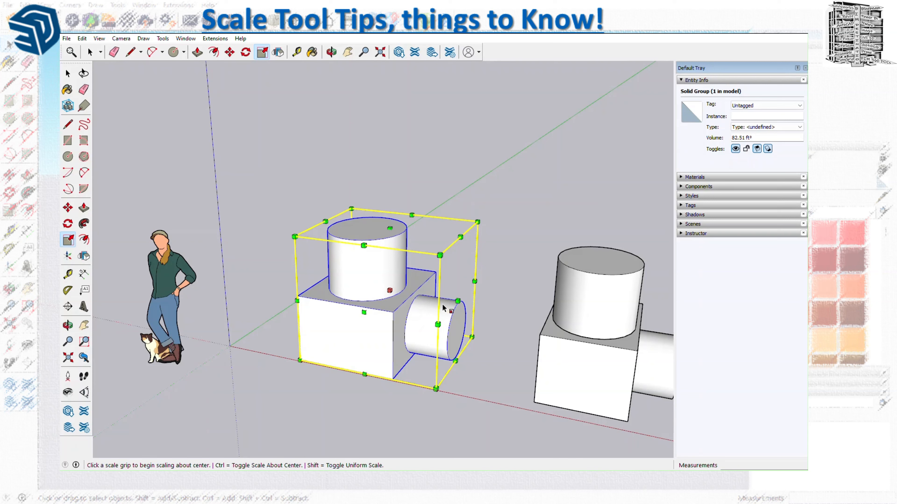
Try scaling the group about its center along the red axis and along the blue axis.
{"action": "mouse_move", "coordinate": [458, 300]}
{"action": "left_mouse_down"}
{"action": "mouse_move", "coordinate": [422, 296]}
{"action": "mouse_move", "coordinate": [472, 303]}
{"action": "mouse_move", "coordinate": [329, 283]}
{"action": "mouse_move", "coordinate": [450, 303]}
{"action": "left_mouse_up"}
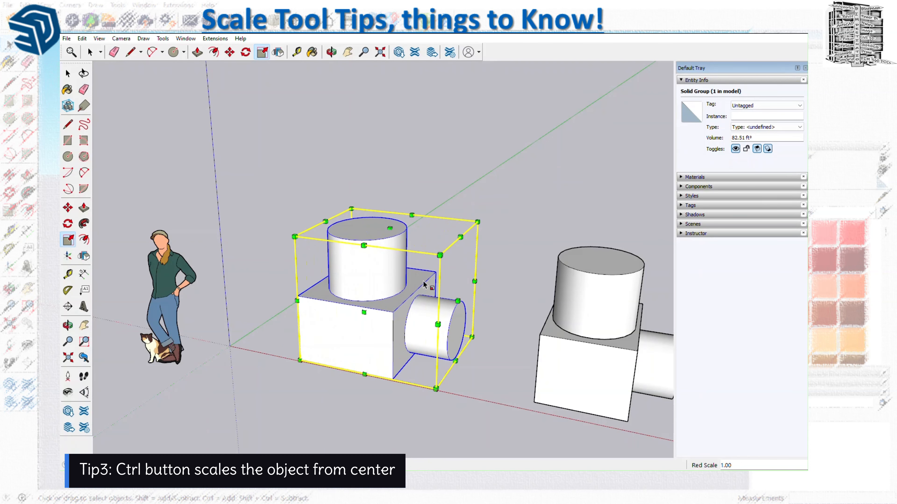
{"action": "mouse_move", "coordinate": [390, 228]}
{"action": "left_mouse_down", "text": "ctrl"}
{"action": "mouse_move", "coordinate": [388, 339]}
{"action": "mouse_move", "coordinate": [390, 229]}
{"action": "left_mouse_up", "text": "ctrl"}
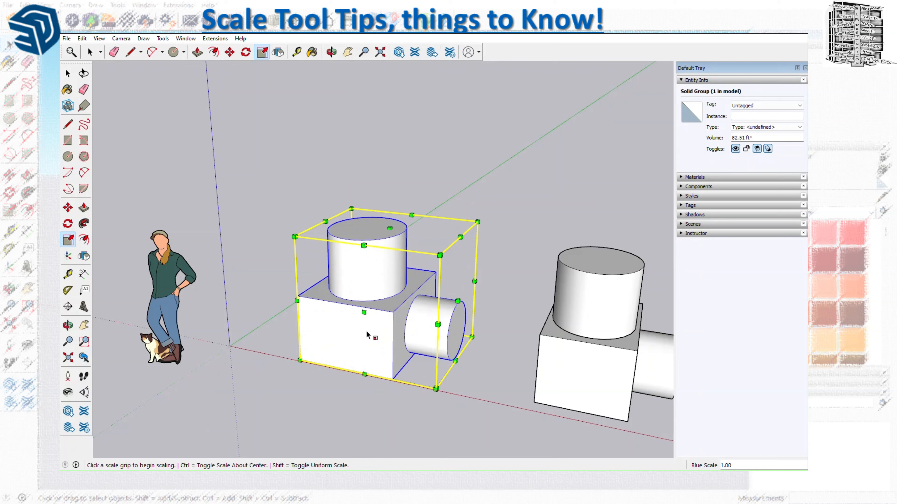
Try uniform scaling of the group from its upper edge grips and its top face grip.
{"action": "key", "text": "shift"}
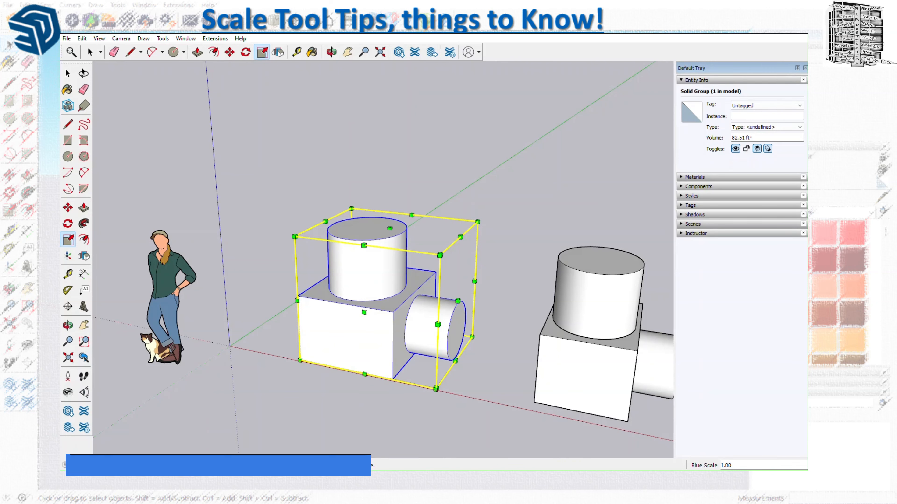
{"action": "mouse_move", "coordinate": [460, 237]}
{"action": "left_mouse_down", "text": "shift"}
{"action": "mouse_move", "coordinate": [507, 204]}
{"action": "mouse_move", "coordinate": [458, 243]}
{"action": "left_mouse_up", "text": "shift"}
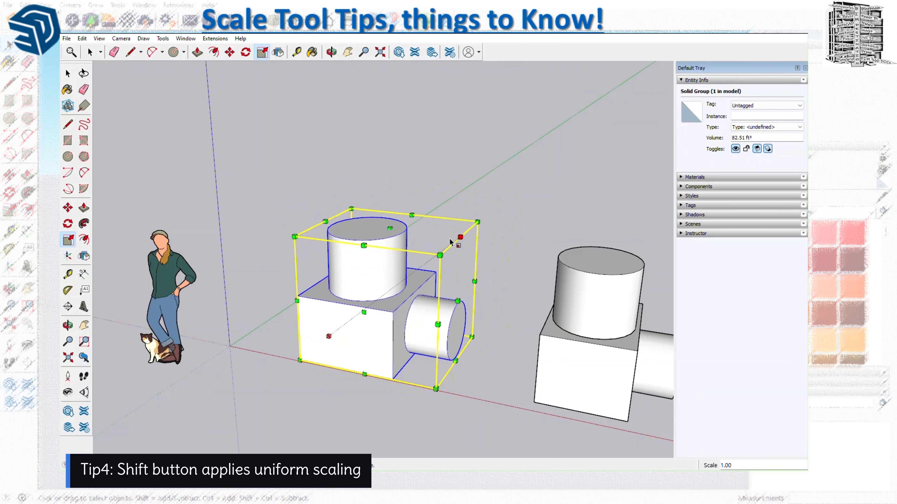
{"action": "left_click_drag", "start_coordinate": [390, 229], "coordinate": [412, 237], "text": "shift"}
{"action": "left_click_drag", "start_coordinate": [323, 219], "coordinate": [352, 236], "text": "shift"}
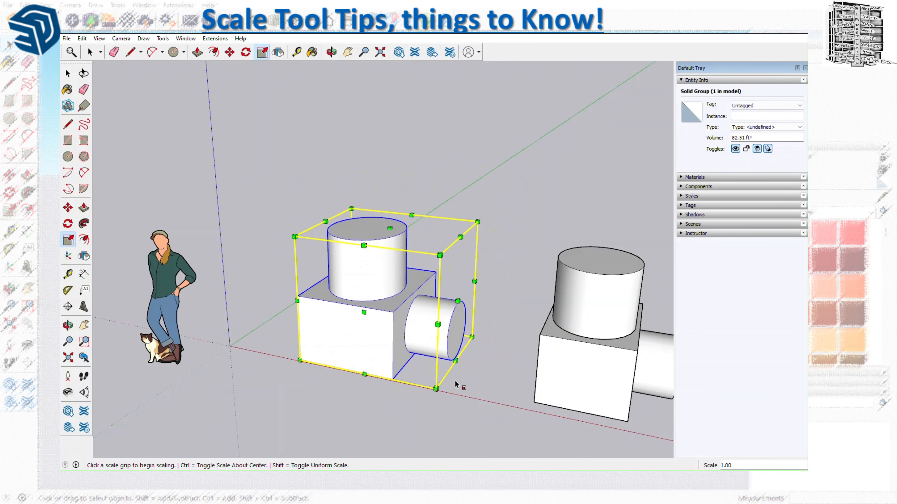
Scale the upper cylinder group of the second object about 1.13 along the blue axis, and widen it slightly along the red axis.
{"action": "scroll", "coordinate": [454, 385], "scroll_direction": "down", "scroll_amount": 2}
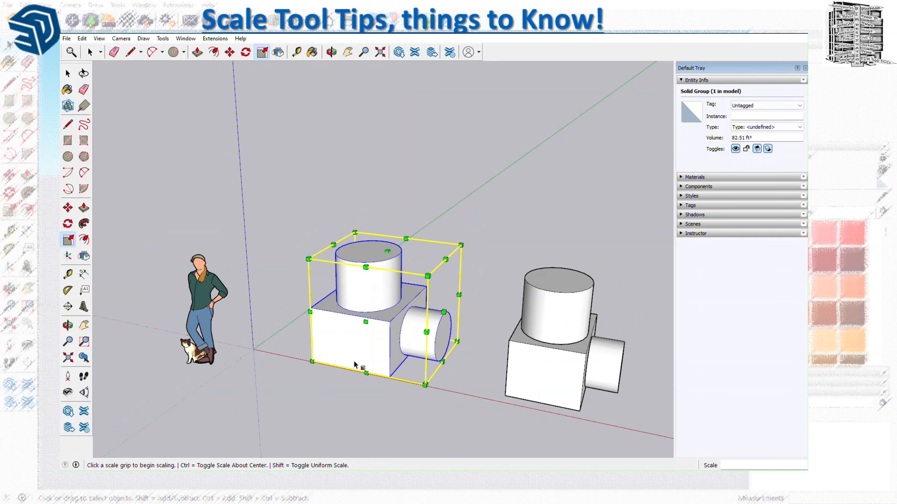
{"action": "middle_click_drag", "start_coordinate": [466, 372], "coordinate": [398, 364], "text": "shift"}
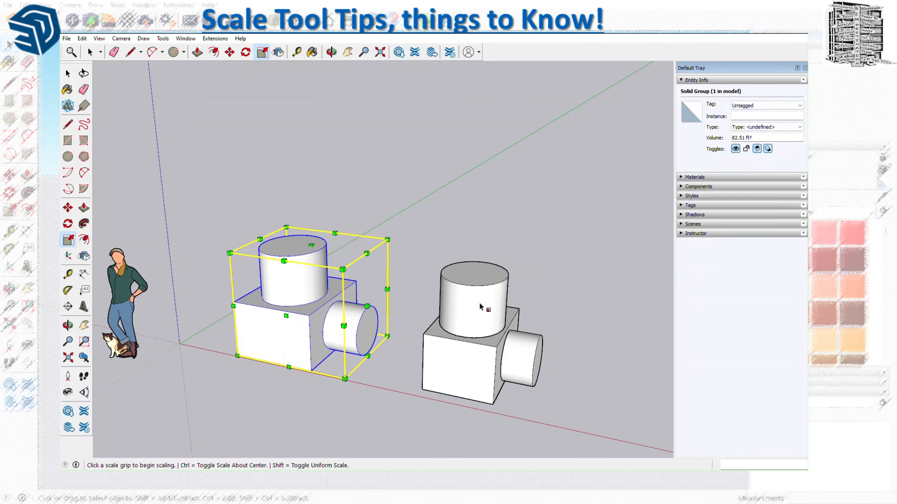
{"action": "key", "text": "Escape"}
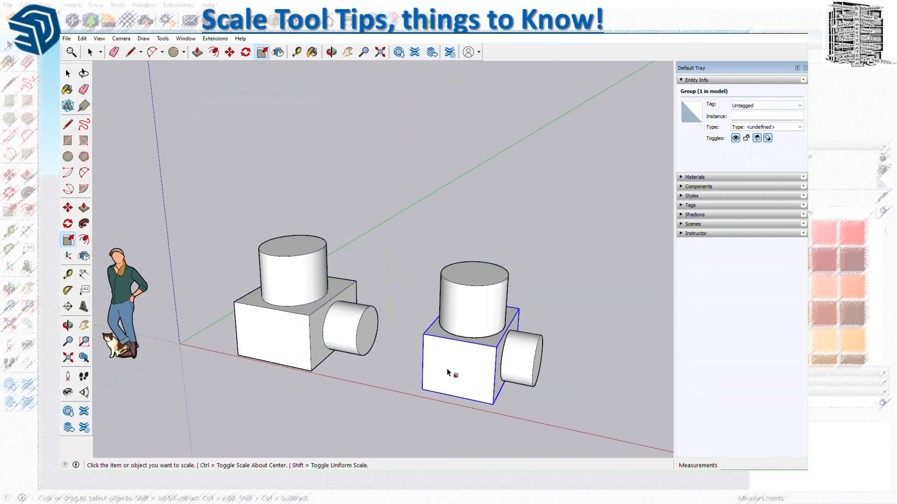
{"action": "left_click", "coordinate": [488, 324]}
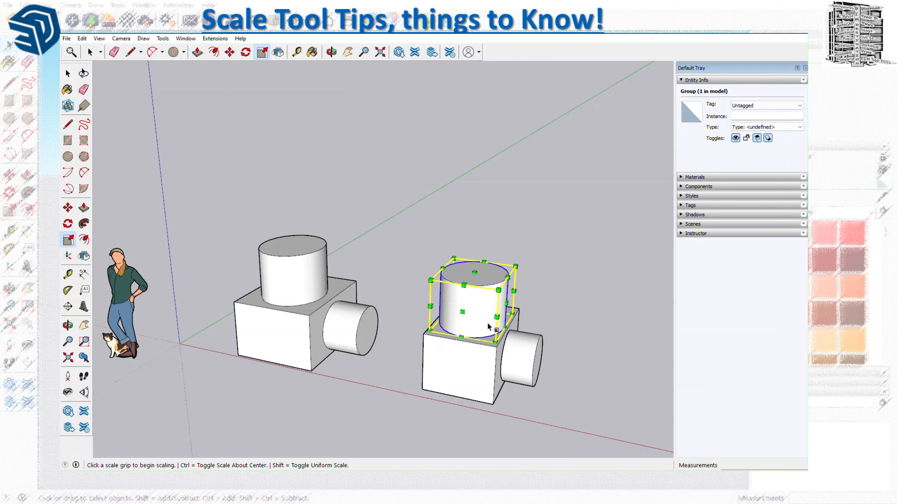
{"action": "left_click", "coordinate": [475, 274]}
{"action": "left_click", "coordinate": [474, 265]}
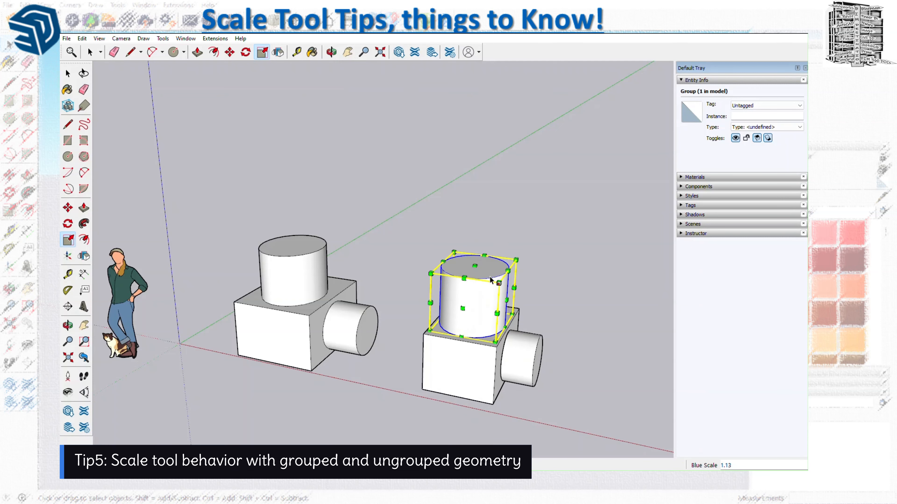
{"action": "left_click", "coordinate": [508, 300]}
{"action": "left_click", "coordinate": [519, 302]}
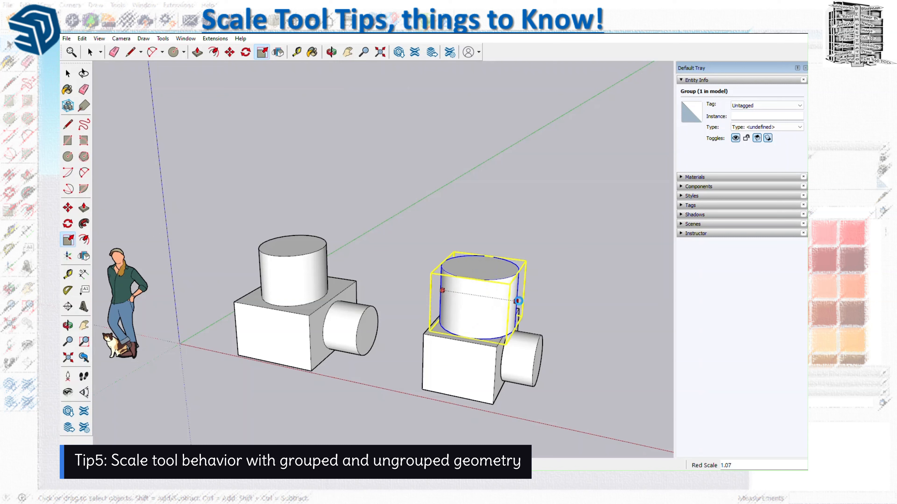
Enlarge the second object's box group along the green axis, and scale it by 1.31 along the red axis.
{"action": "left_click", "coordinate": [477, 367]}
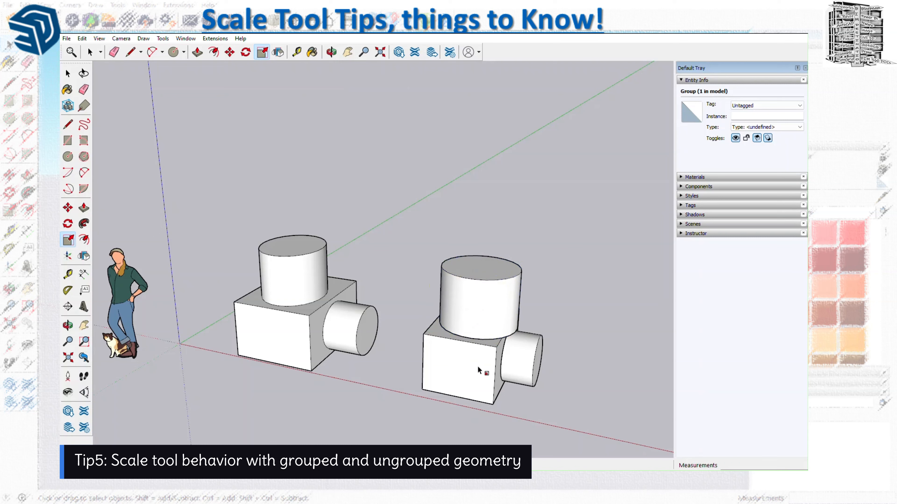
{"action": "left_click", "coordinate": [464, 364]}
{"action": "left_click", "coordinate": [458, 371]}
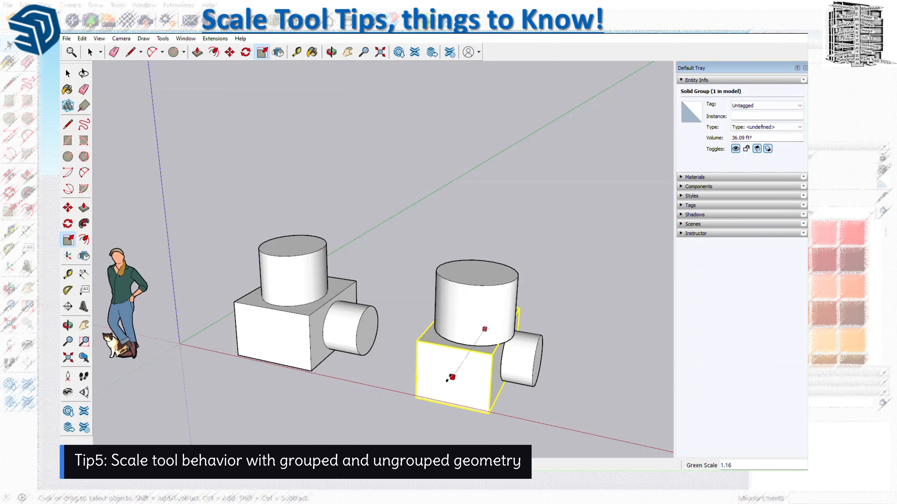
{"action": "left_click", "coordinate": [438, 397]}
{"action": "middle_click_drag", "start_coordinate": [438, 396], "coordinate": [551, 356]}
{"action": "left_click", "coordinate": [433, 343]}
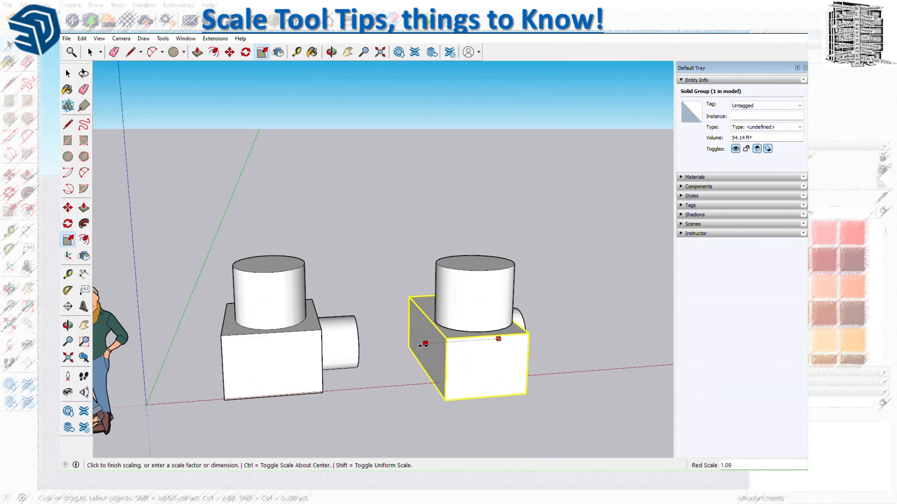
{"action": "left_click", "coordinate": [412, 344]}
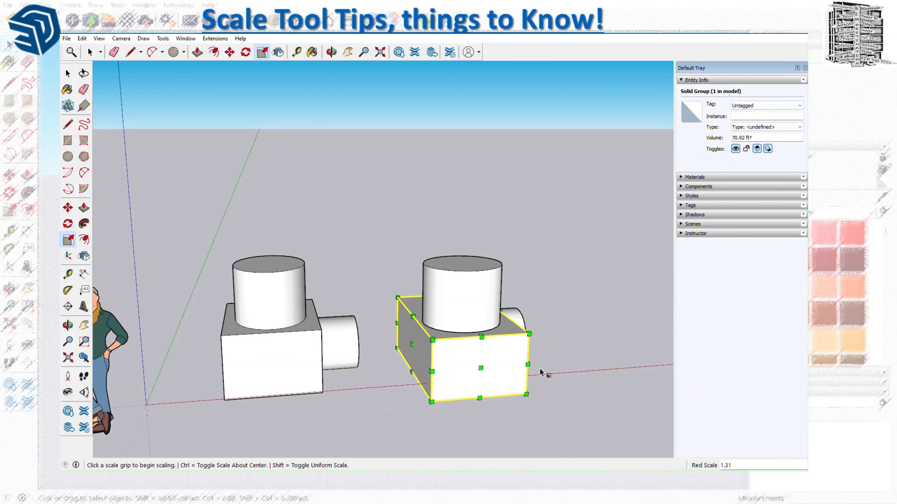
Try scaling the ungrouped side cylinder's curved surface along the red axis and along the blue axis.
{"action": "middle_click_drag", "start_coordinate": [554, 368], "coordinate": [285, 363]}
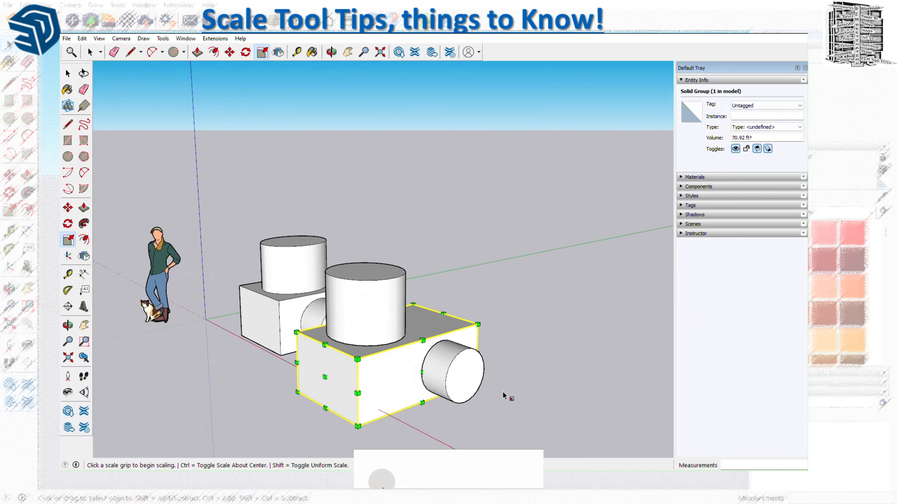
{"action": "left_click", "coordinate": [440, 375]}
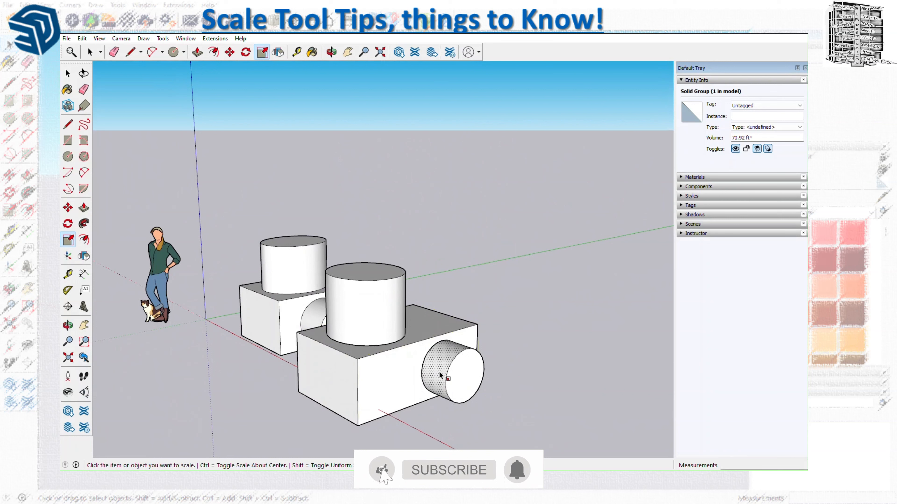
{"action": "left_click", "coordinate": [439, 375]}
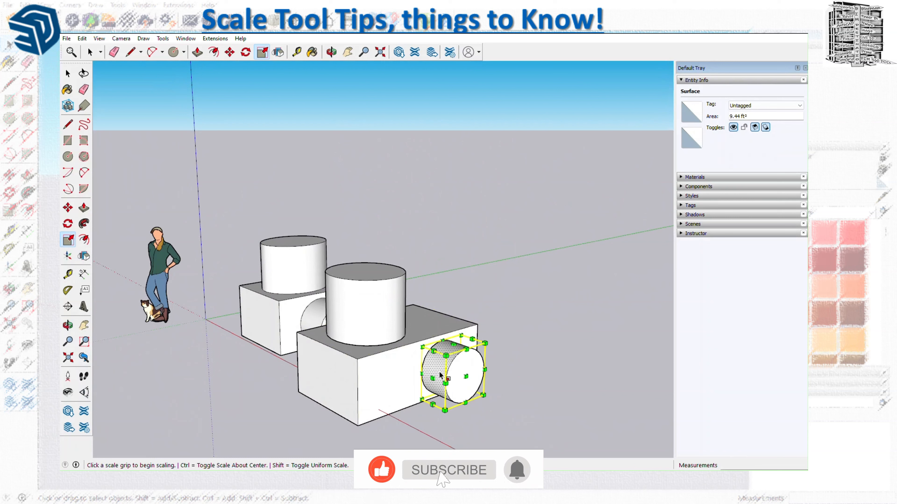
{"action": "left_click", "coordinate": [466, 377]}
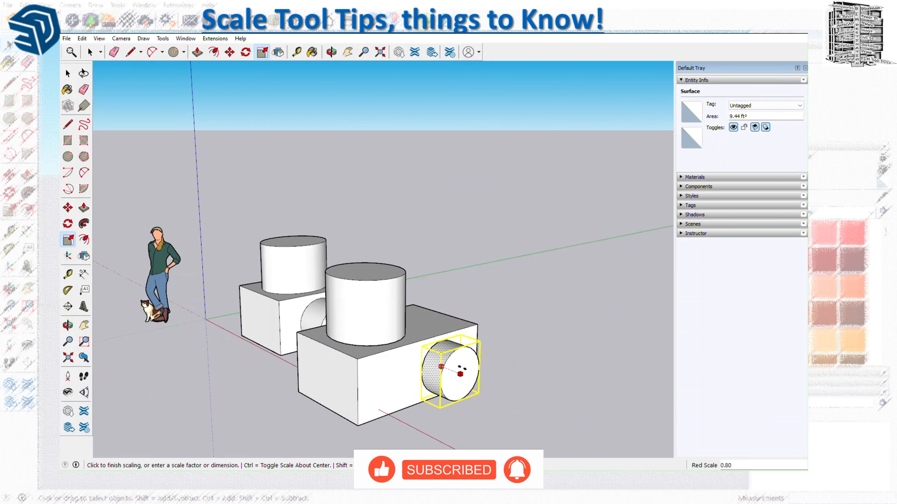
{"action": "left_click", "coordinate": [464, 360]}
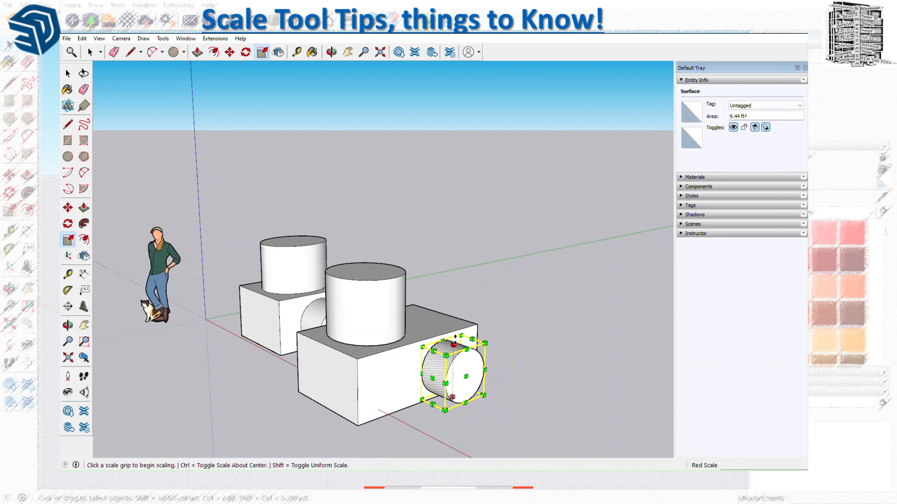
{"action": "left_click", "coordinate": [454, 351]}
{"action": "left_click", "coordinate": [454, 351]}
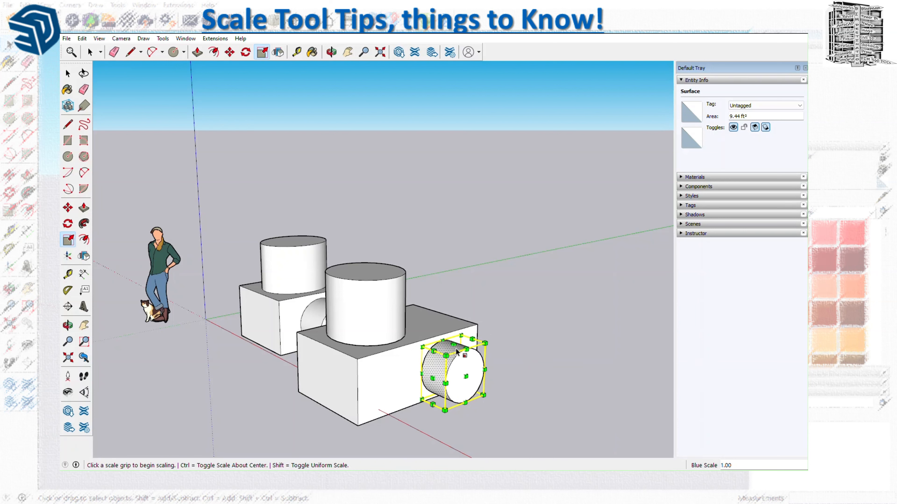
Scale the side cylinder's curved surface about its center by 1.12 along the red axis.
{"action": "key", "text": "ctrl"}
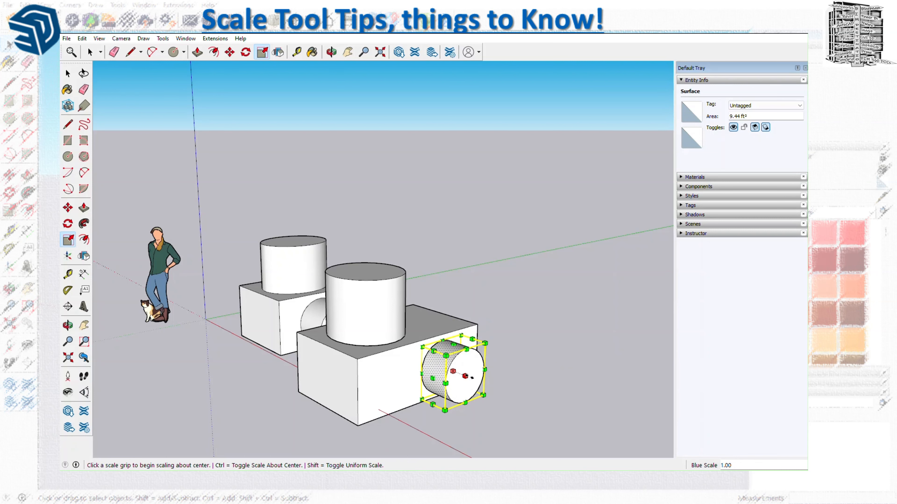
{"action": "left_click", "coordinate": [465, 376]}
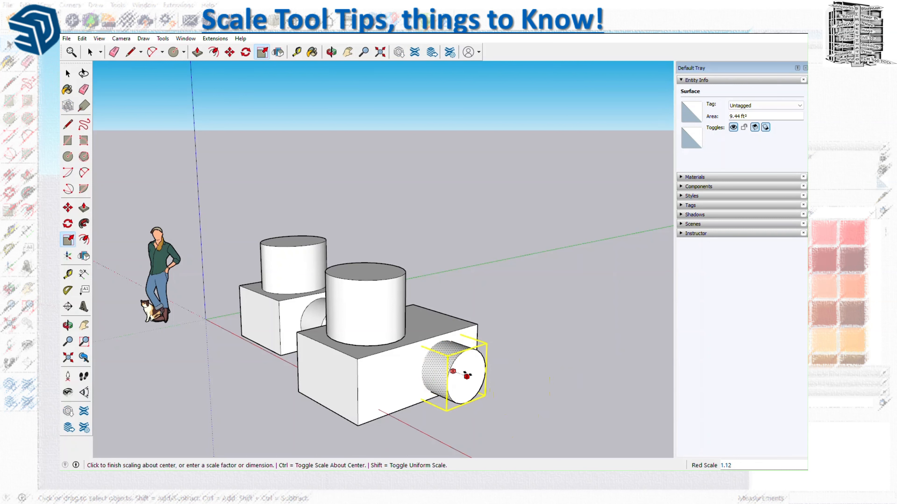
{"action": "left_click", "coordinate": [467, 376]}
Try scaling the curved surface about its center by 2.22 on green and 2.00 on blue, undo it, and switch off center scaling.
{"action": "left_click", "coordinate": [434, 354]}
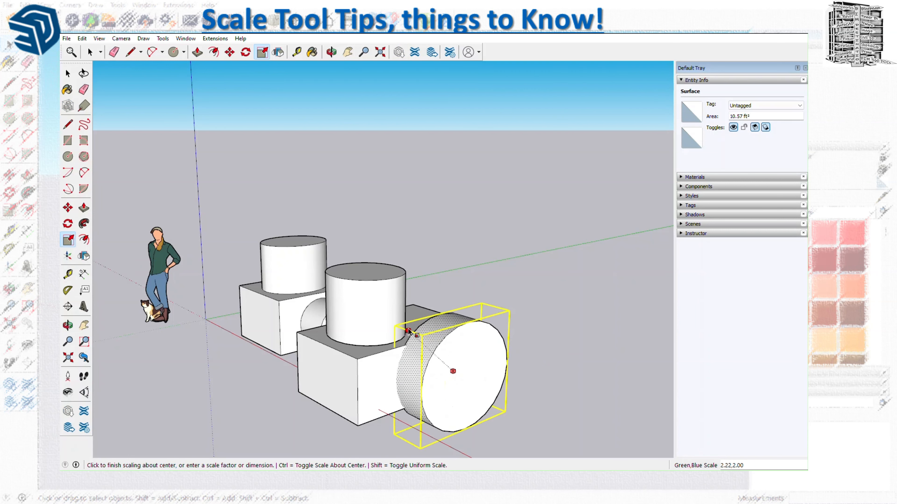
{"action": "left_click", "coordinate": [408, 330]}
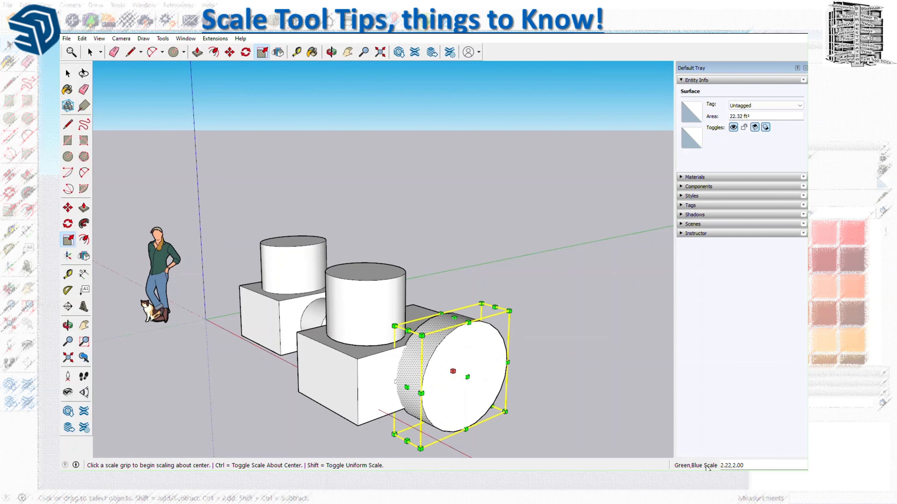
{"action": "key", "text": "ctrl+z"}
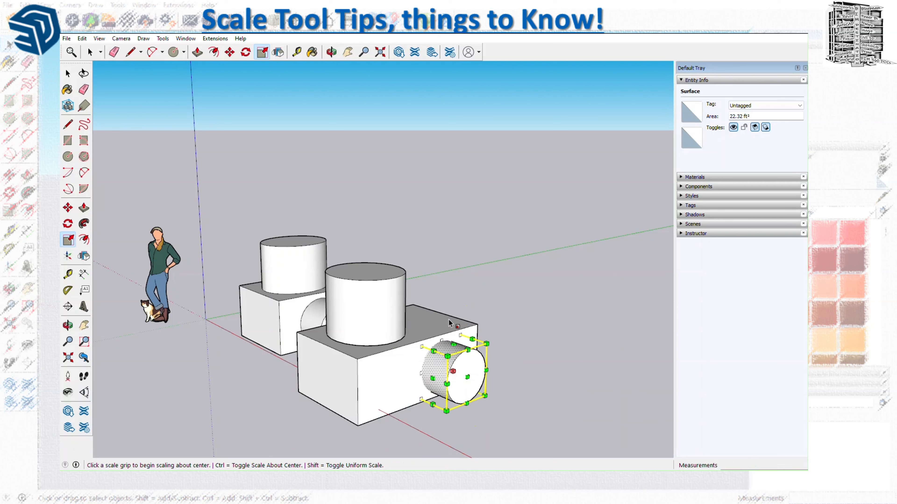
{"action": "key", "text": "ctrl"}
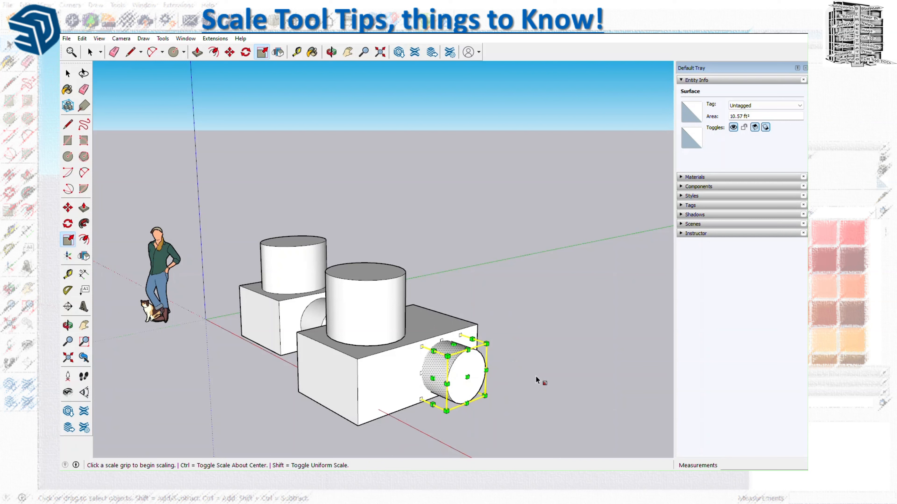
Try uniform scaling of the side cylinder's curved surface from its top grip, and clear the selection.
{"action": "key", "text": "shift"}
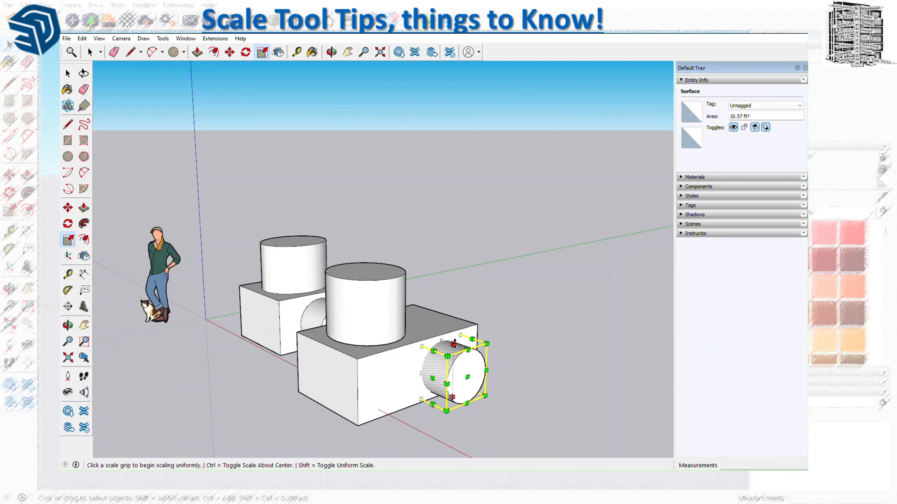
{"action": "left_click", "coordinate": [454, 344]}
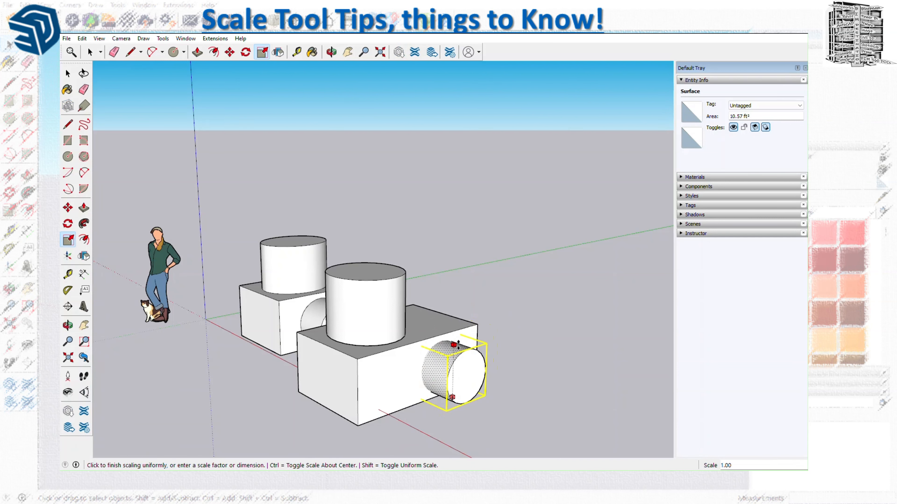
{"action": "key", "text": "Escape"}
{"action": "left_click", "coordinate": [497, 372]}
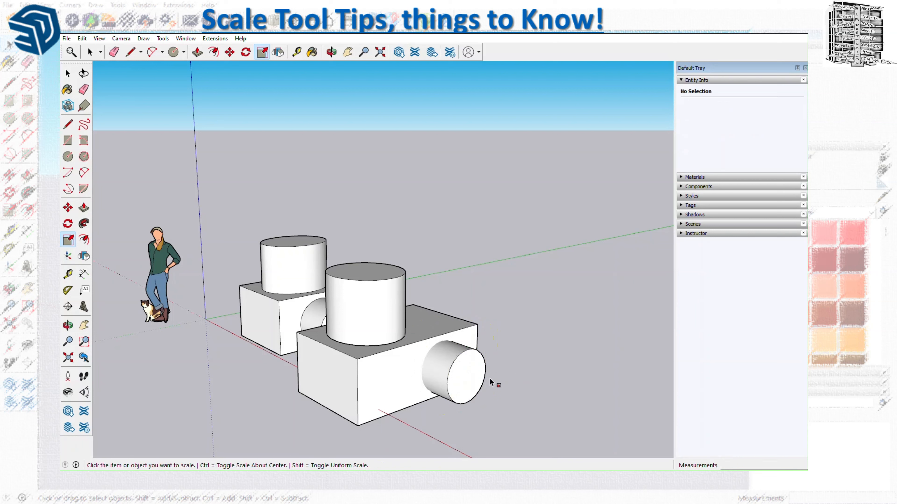
Try the red-axis scaling on the side cylinder's end face, and scale the face about its center by 0.50.
{"action": "left_click", "coordinate": [473, 379]}
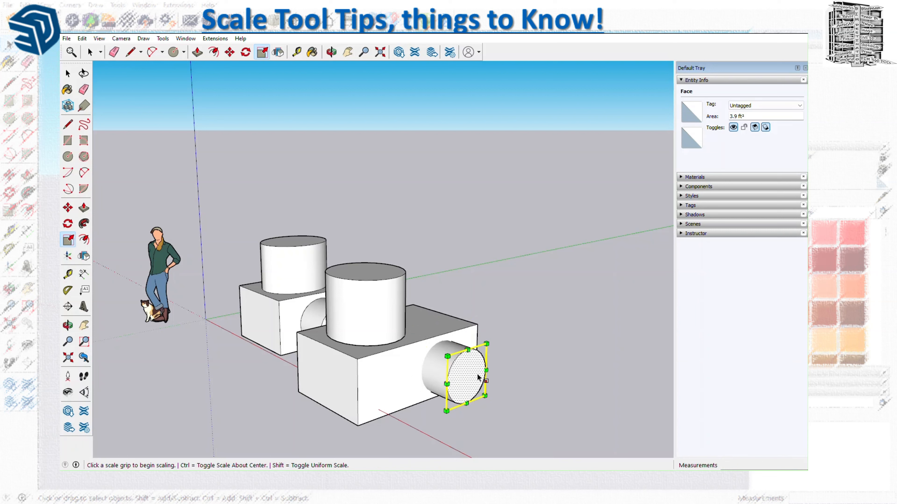
{"action": "left_click", "coordinate": [468, 349]}
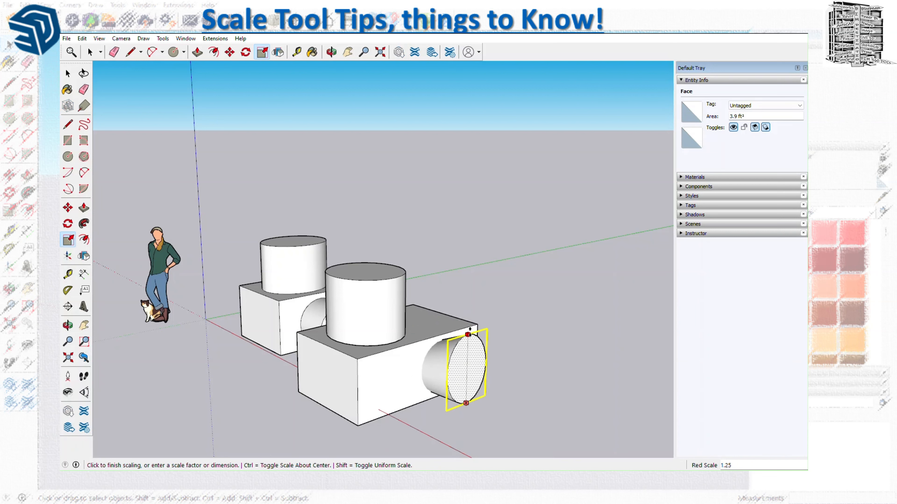
{"action": "key", "text": "Escape"}
{"action": "key", "text": "ctrl"}
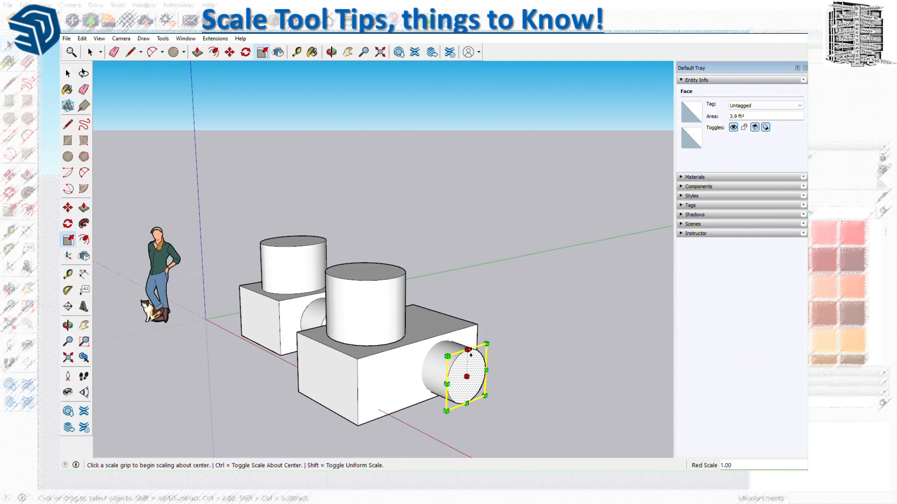
{"action": "left_click", "coordinate": [468, 351]}
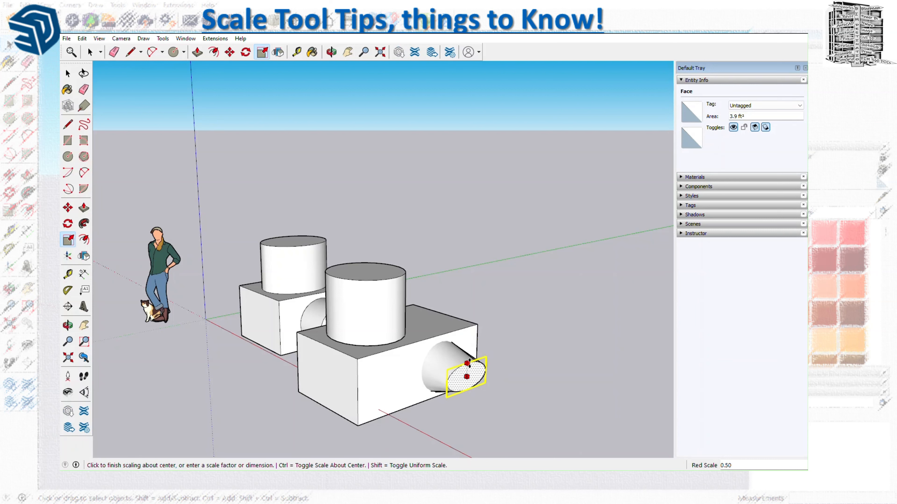
{"action": "left_click", "coordinate": [467, 365]}
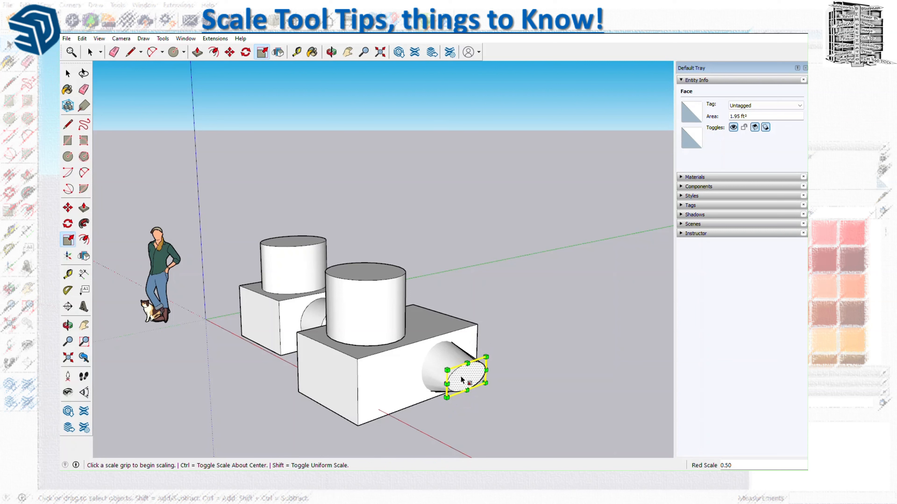
Try uniform scaling of the end face by 1.37 from a corner grip, and undo the end face scalings.
{"action": "left_click", "coordinate": [447, 370]}
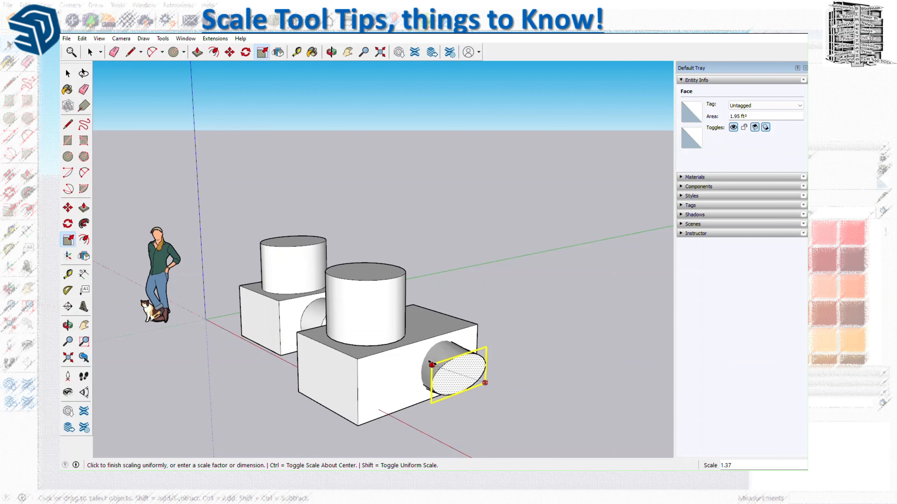
{"action": "key", "text": "Escape"}
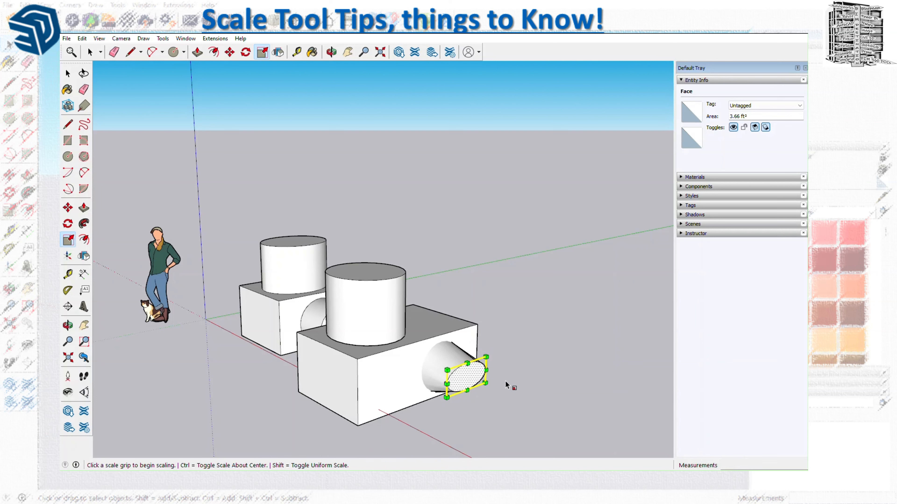
{"action": "key", "text": "ctrl+z"}
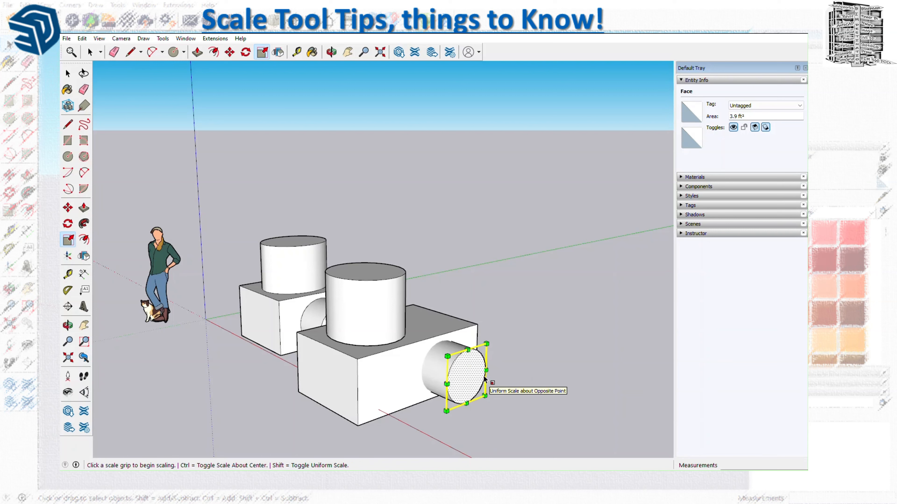
Enlarge the side cylinder's end face uniformly about its center from a corner grip, turning the cylinder into a flared cone.
{"action": "key", "text": "ctrl"}
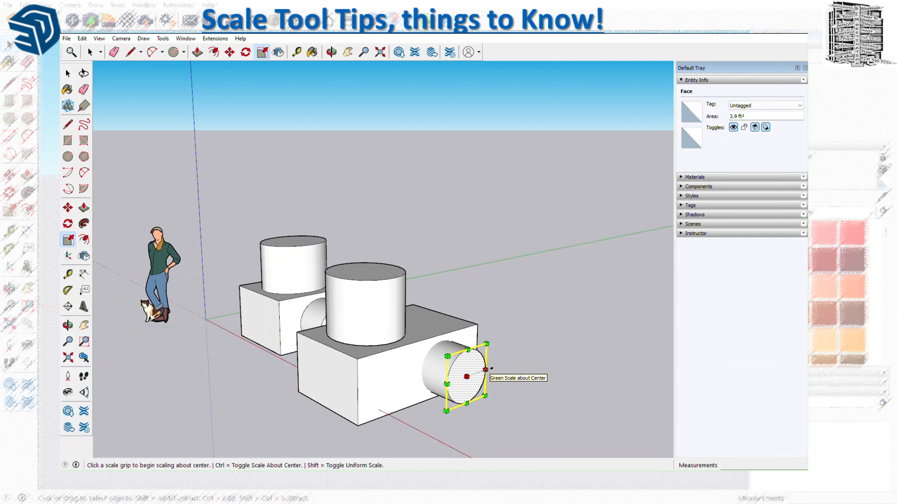
{"action": "left_click", "coordinate": [486, 343]}
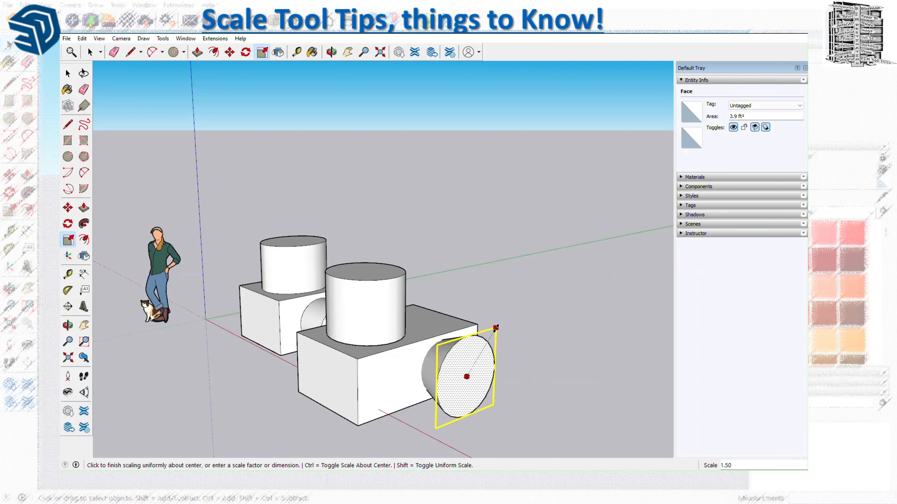
{"action": "left_click", "coordinate": [506, 313]}
Enlarge the end face further with uniform scaling from its upper edge grip.
{"action": "middle_click_drag", "start_coordinate": [484, 392], "coordinate": [440, 402]}
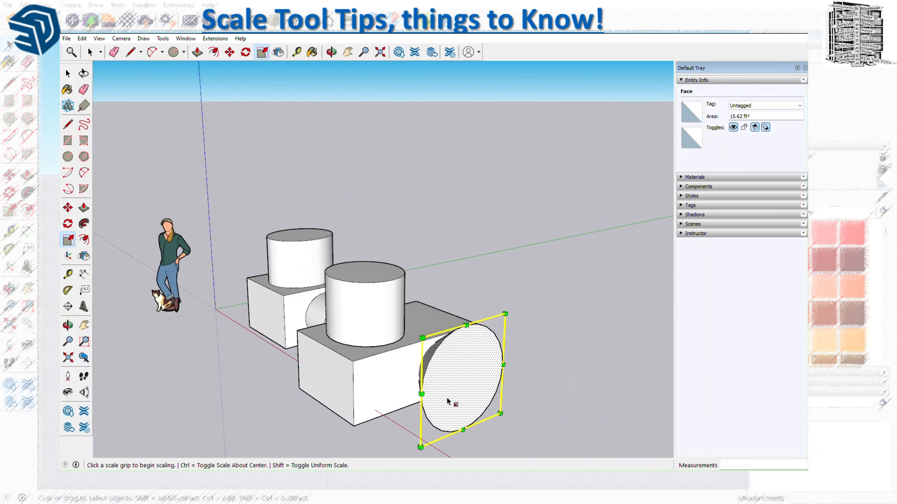
{"action": "key", "text": "shift"}
{"action": "left_click_drag", "start_coordinate": [467, 327], "coordinate": [467, 303]}
{"action": "middle_click_drag", "start_coordinate": [429, 398], "coordinate": [472, 380]}
{"action": "key", "text": "ctrl"}
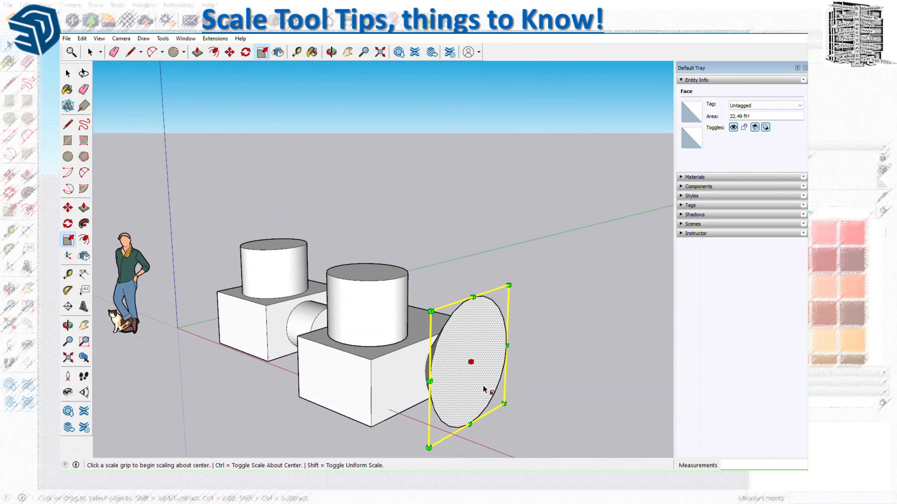
{"action": "key", "text": "ctrl"}
{"action": "key", "text": "shift"}
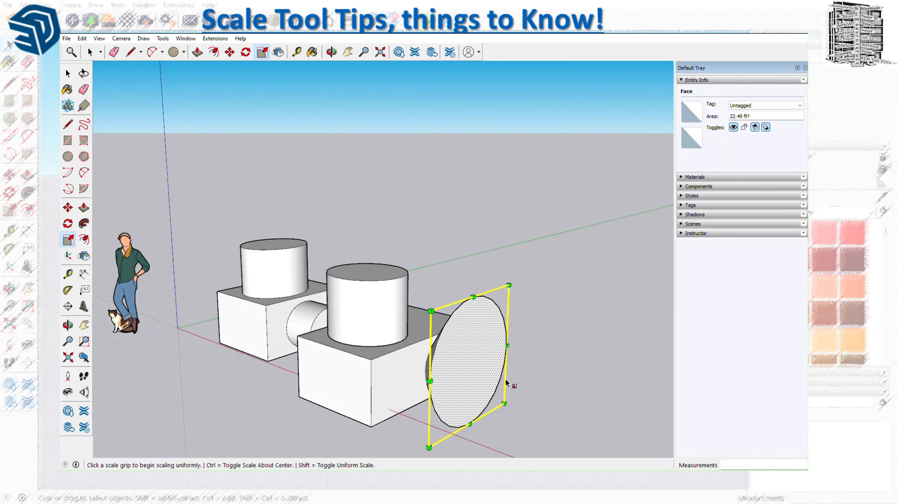
{"action": "scroll", "coordinate": [422, 397], "scroll_direction": "down", "scroll_amount": 2}
{"action": "middle_click_drag", "start_coordinate": [423, 398], "coordinate": [491, 378]}
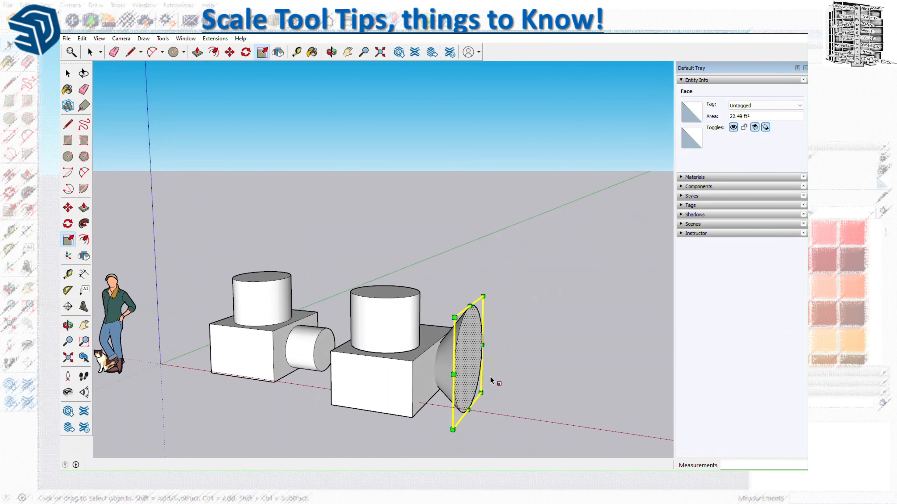